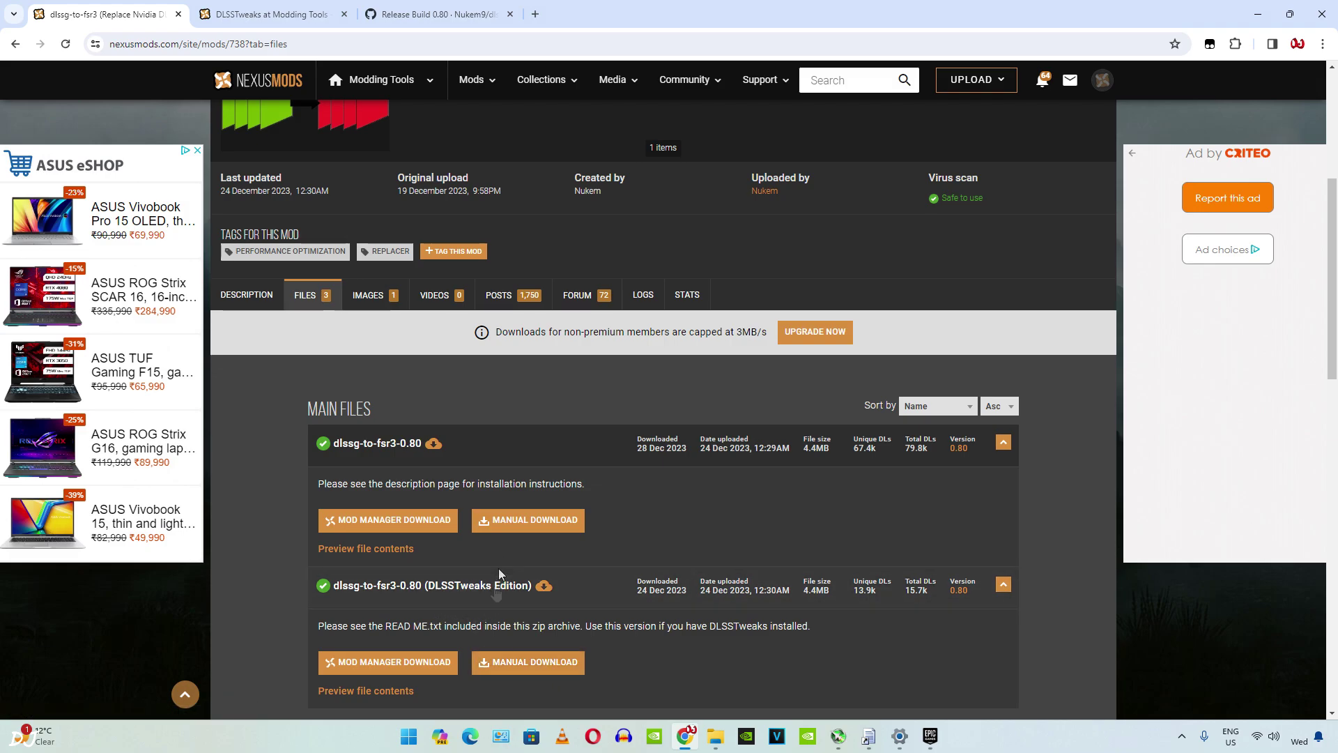
Step: Slow-download the dlssg-to-fsr3 DLSSTweaks Edition zip and open the DLSSTweaks file's download page
{"action": "left_click", "coordinate": [538, 661]}
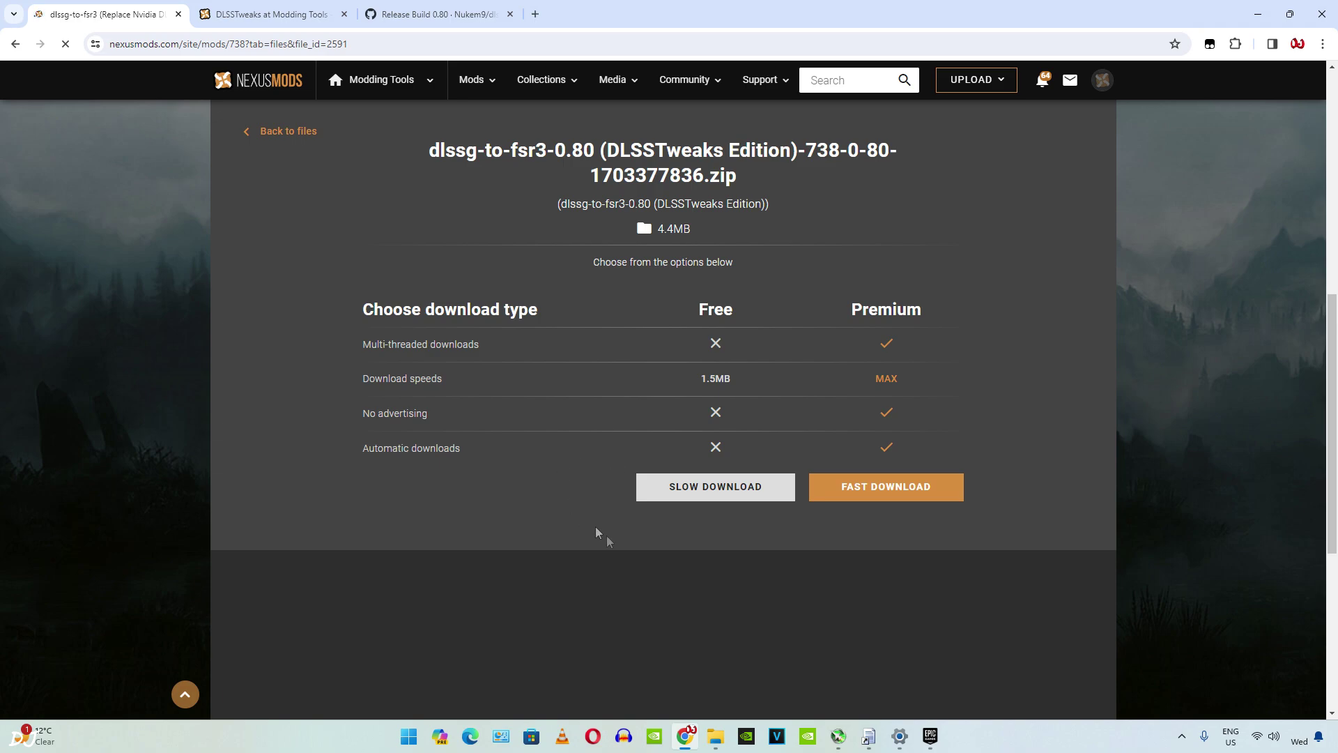
{"action": "left_click", "coordinate": [739, 492]}
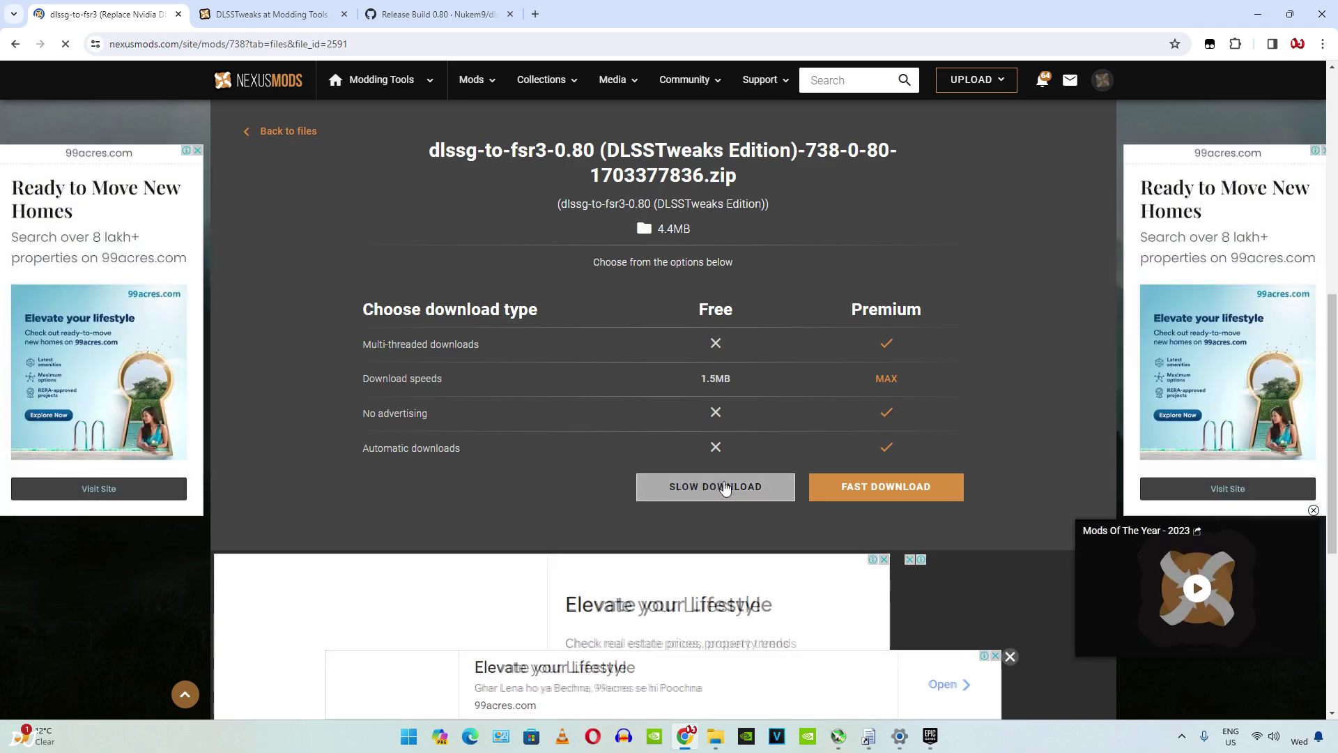
{"action": "key", "text": "ctrl+Tab"}
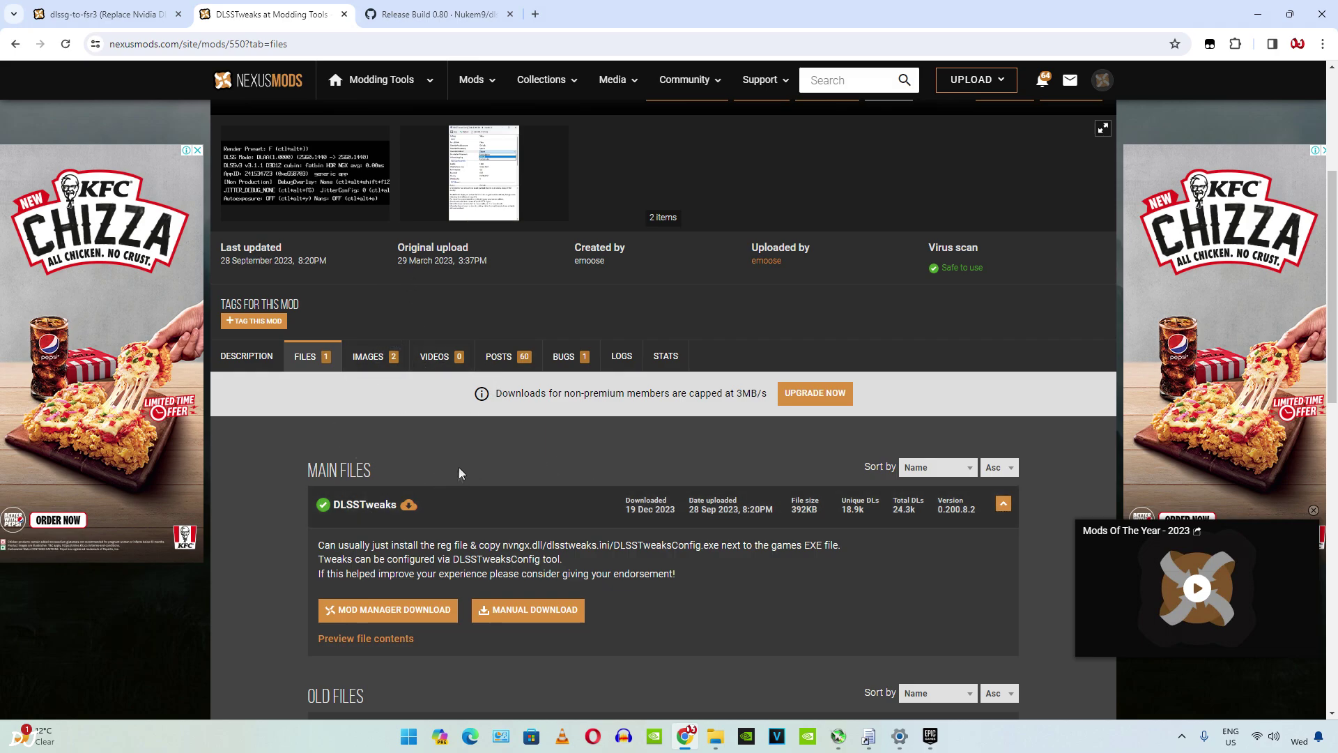
{"action": "left_click", "coordinate": [543, 614]}
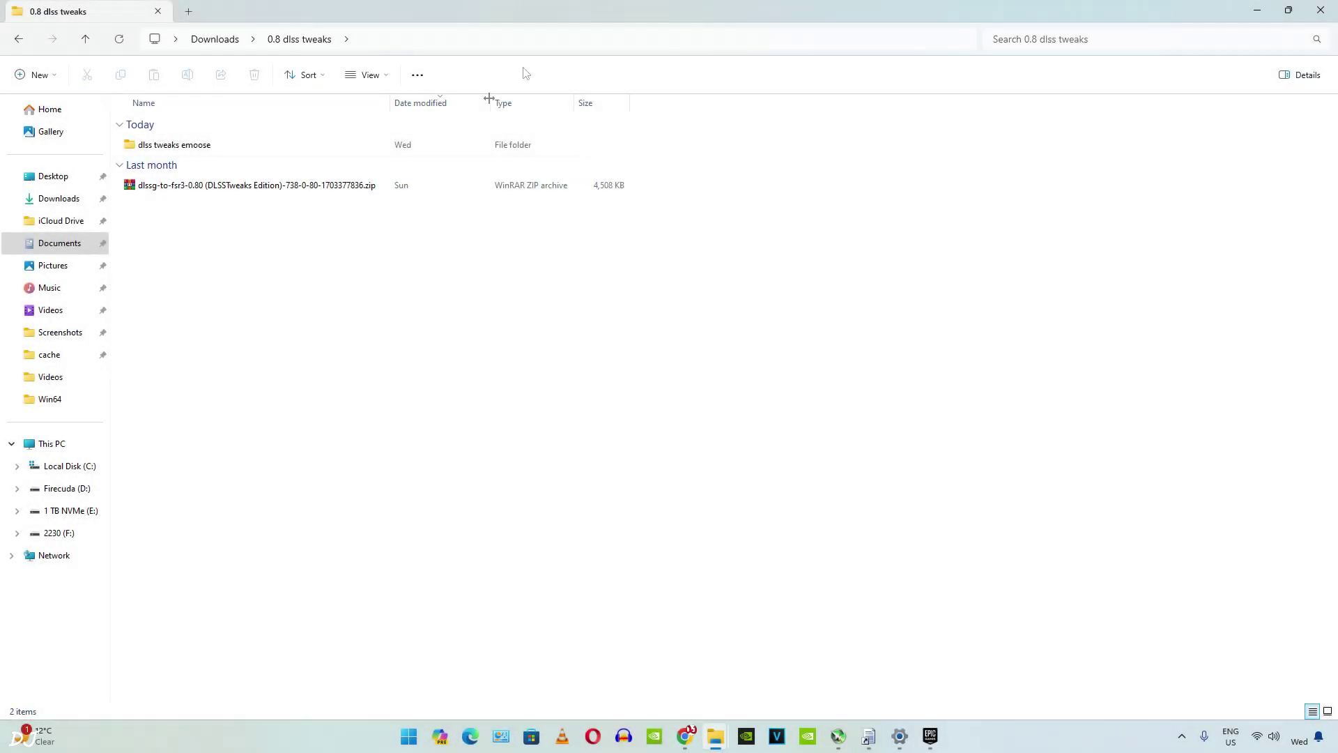
Step: Extract the licence file and both FSR3 DLLs from the dlssg-to-fsr3 zip into 0.8 dlss tweaks
{"action": "double_click", "coordinate": [251, 186]}
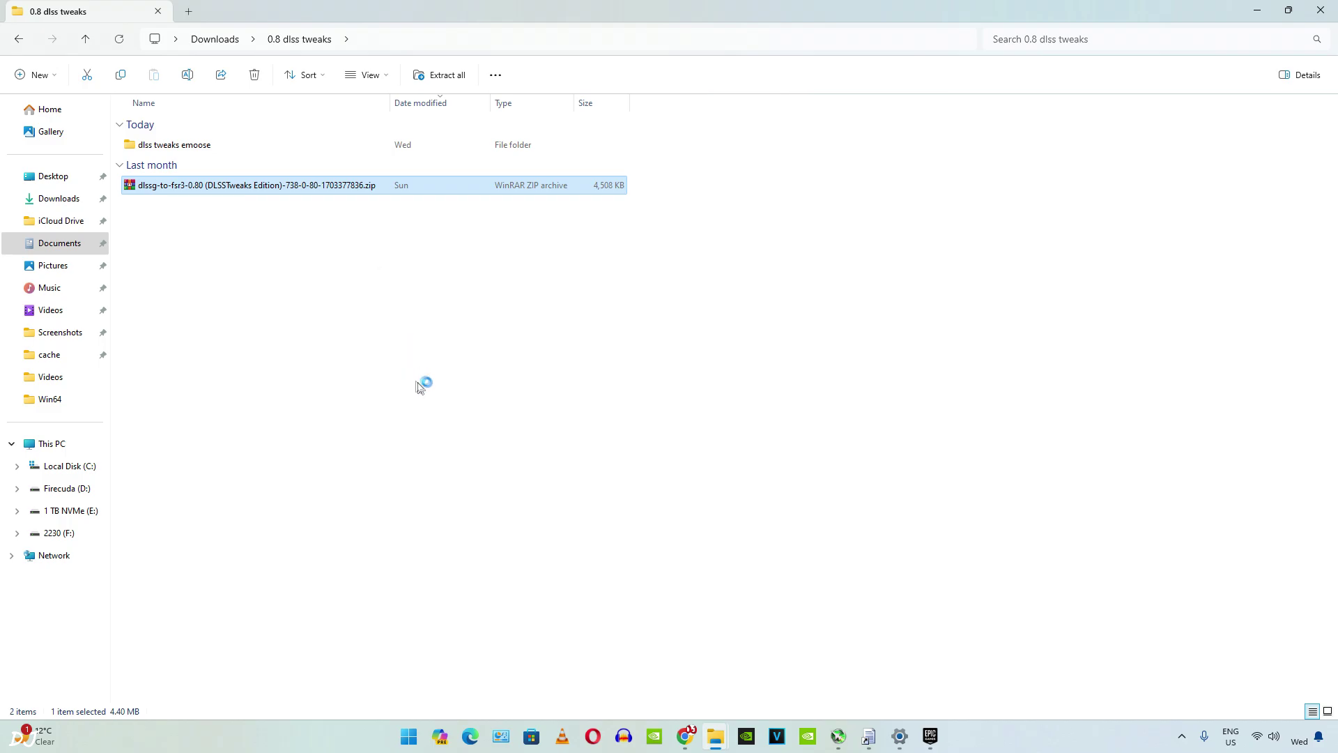
{"action": "left_click", "coordinate": [934, 155]}
{"action": "left_click_drag", "start_coordinate": [445, 442], "coordinate": [203, 352]}
{"action": "left_click", "coordinate": [167, 151]}
Step: Extract all six DLSSTweaks files into the dlss tweaks emoose folder
{"action": "double_click", "coordinate": [168, 149]}
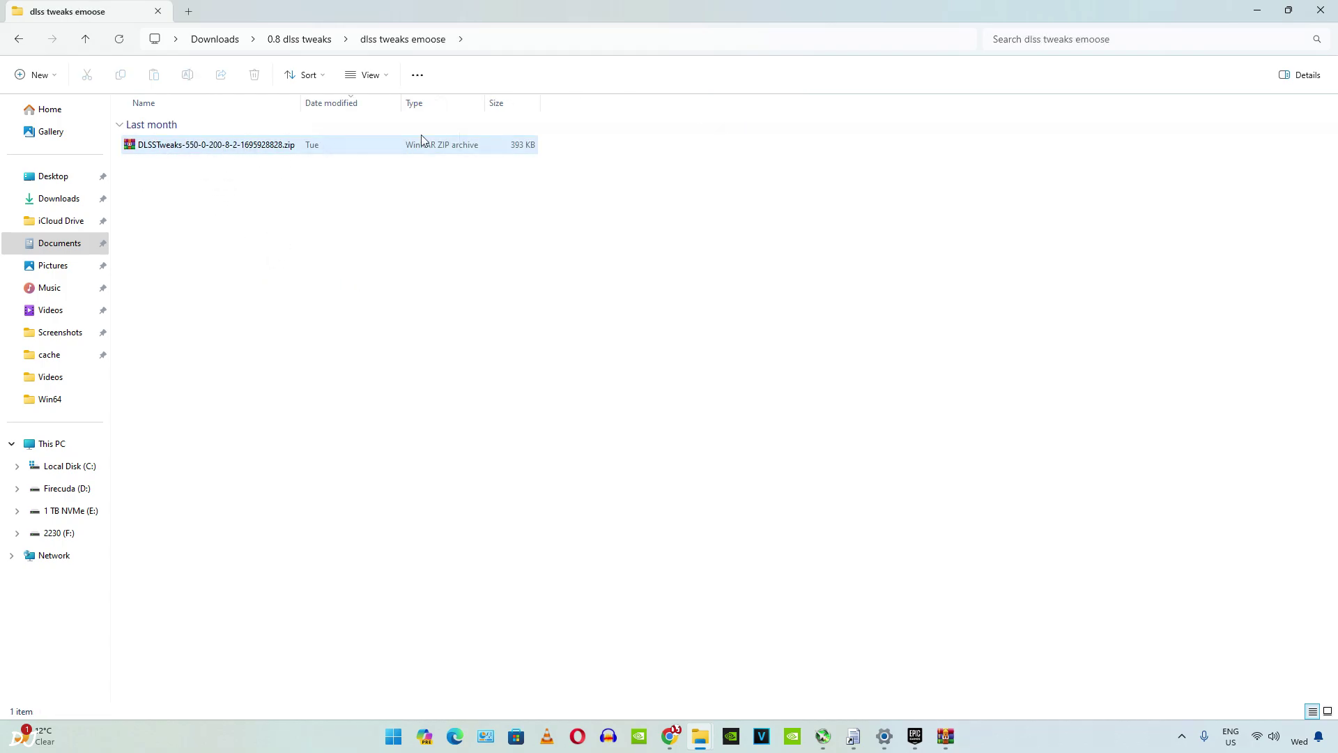
{"action": "left_click", "coordinate": [251, 156]}
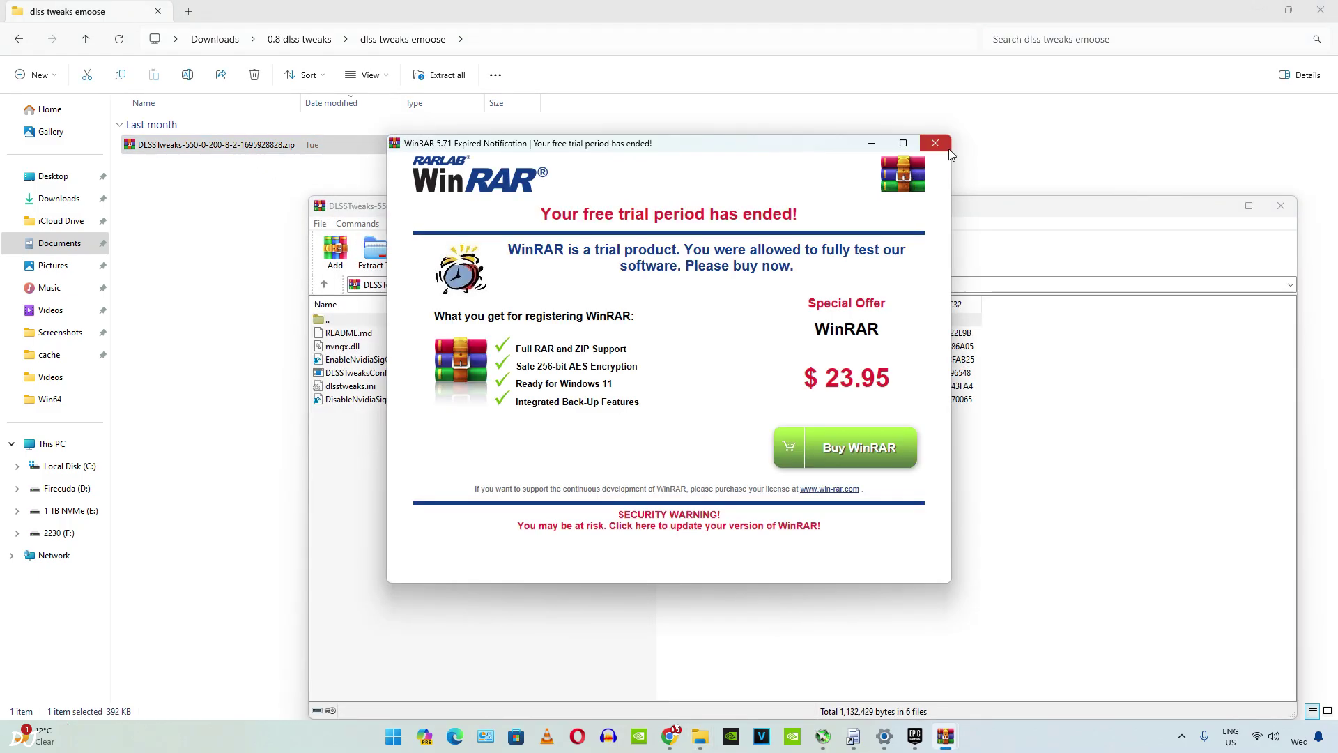
{"action": "key", "text": "Escape"}
{"action": "left_click_drag", "start_coordinate": [411, 468], "coordinate": [195, 329]}
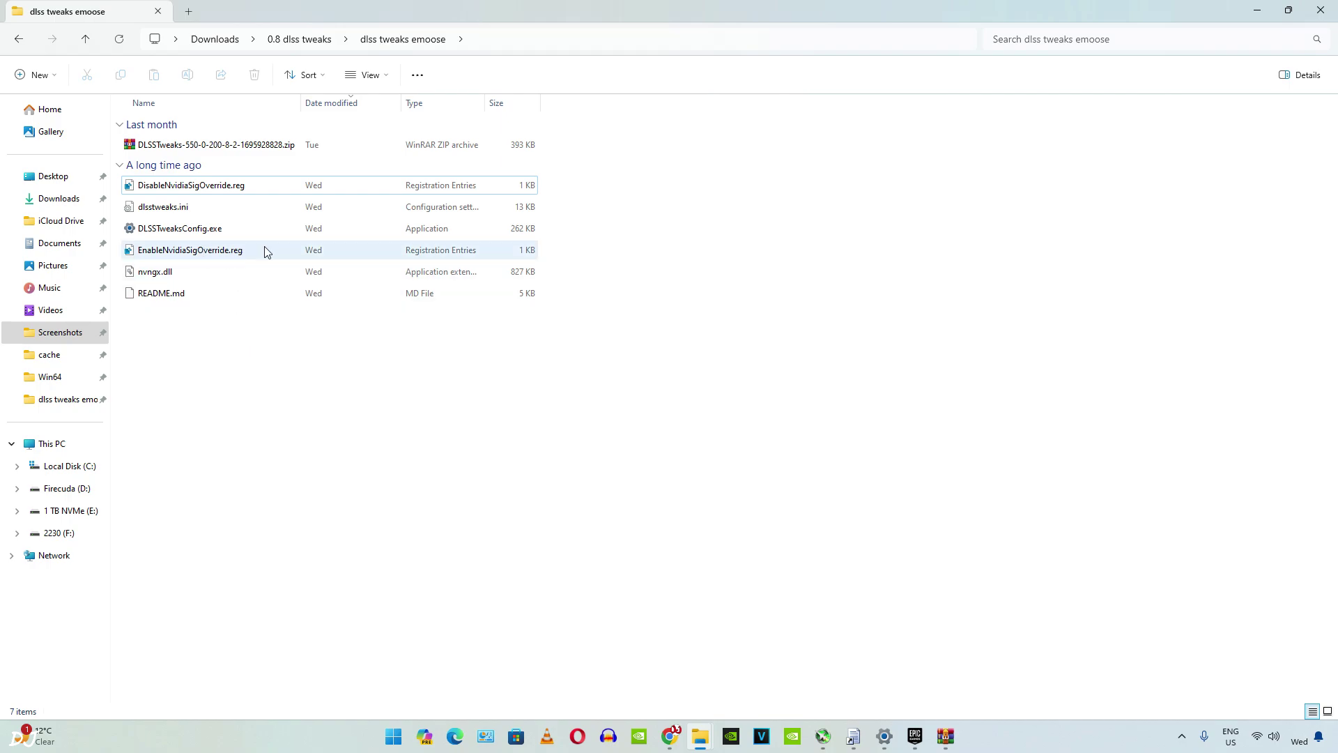
Step: Import EnableNvidiaSigOverride.reg into the registry, approving the prompts
{"action": "left_click", "coordinate": [211, 257]}
{"action": "double_click", "coordinate": [211, 255]}
{"action": "key", "text": "alt+y"}
{"action": "left_click", "coordinate": [770, 388]}
{"action": "left_click", "coordinate": [759, 389]}
{"action": "left_click", "coordinate": [962, 737]}
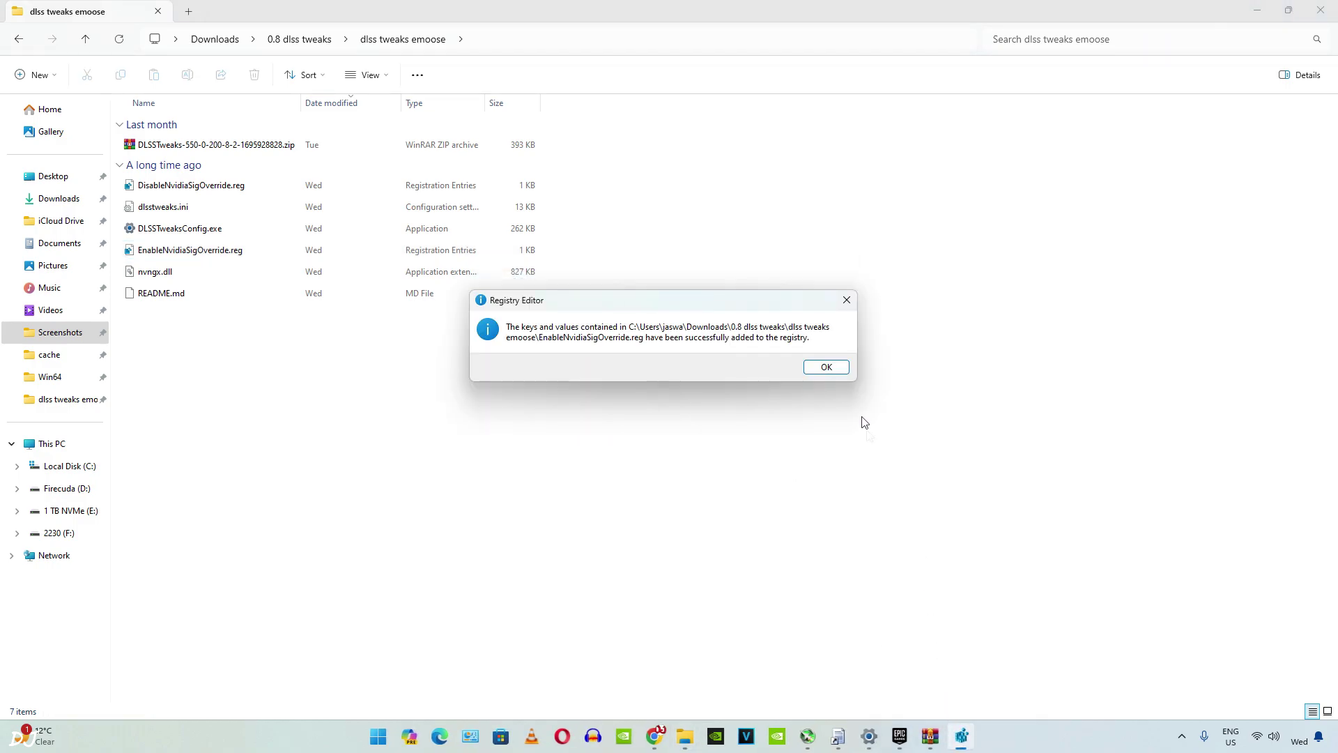
{"action": "left_click", "coordinate": [816, 364]}
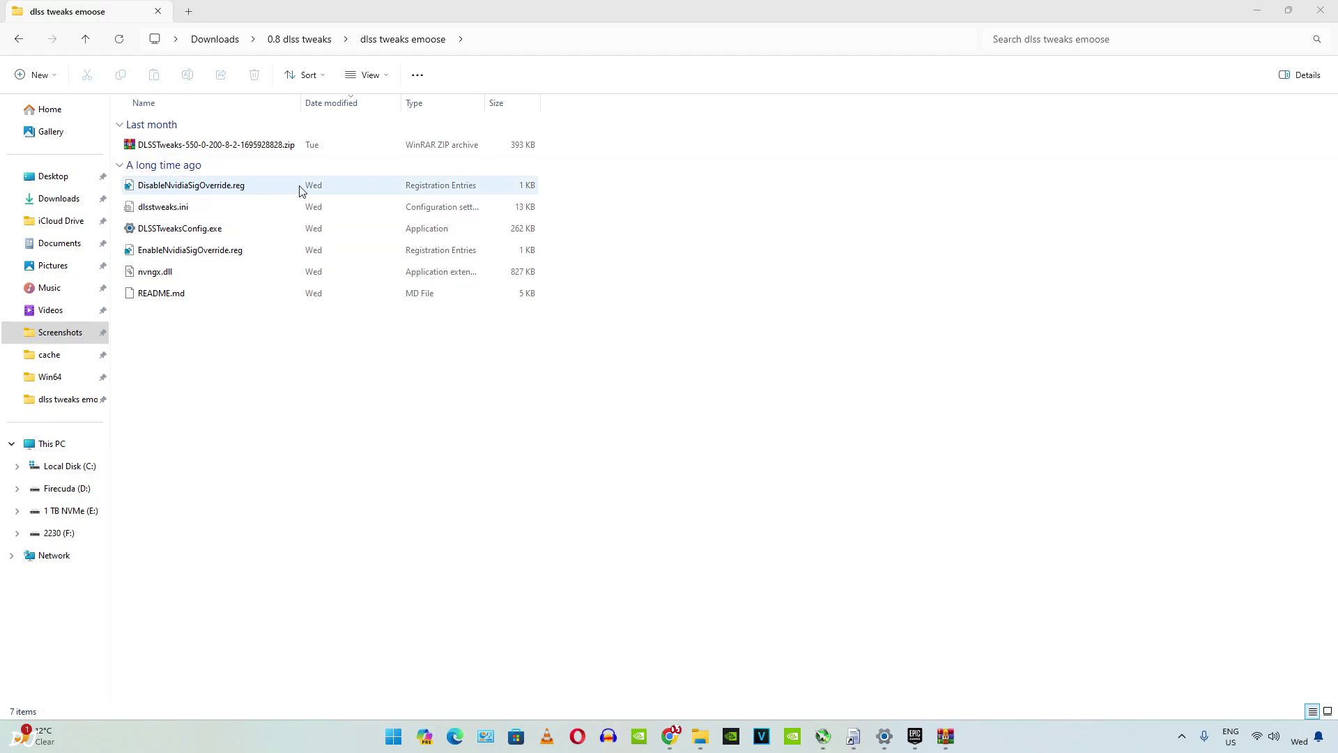
{"action": "double_click", "coordinate": [190, 249]}
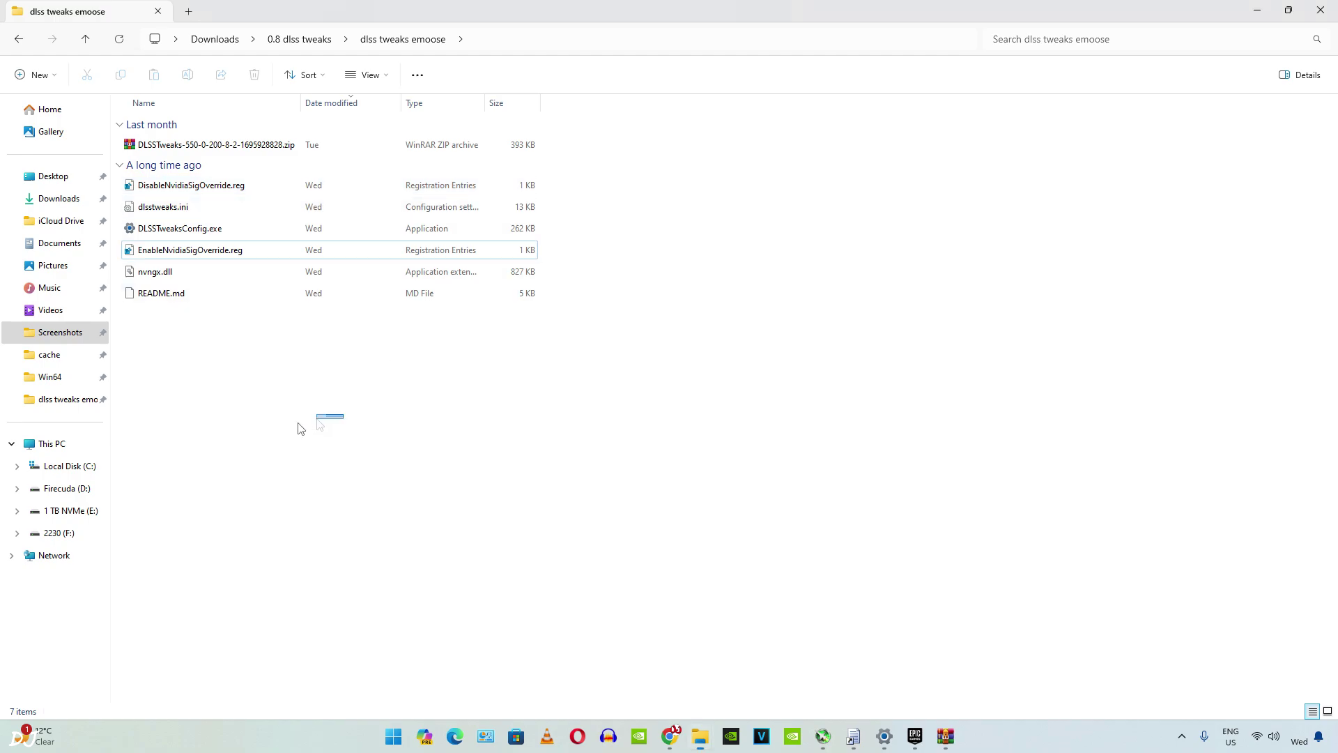
Step: Copy nvngx.dll and dlsstweaks.ini, then bring up the Epic Games library
{"action": "left_click", "coordinate": [167, 279]}
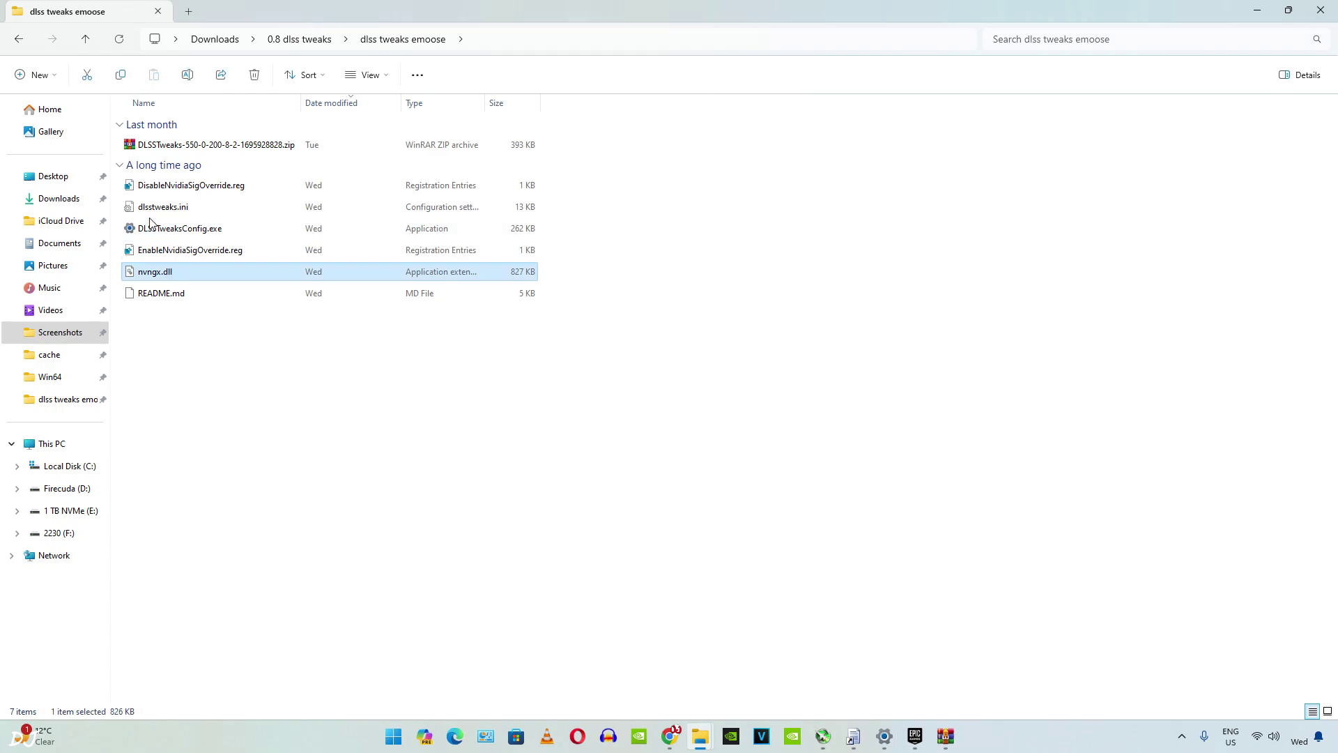
{"action": "left_click", "coordinate": [160, 209], "text": "ctrl"}
{"action": "right_click", "coordinate": [165, 209]}
{"action": "left_click", "coordinate": [209, 223]}
{"action": "left_click_drag", "start_coordinate": [362, 391], "coordinate": [307, 418]}
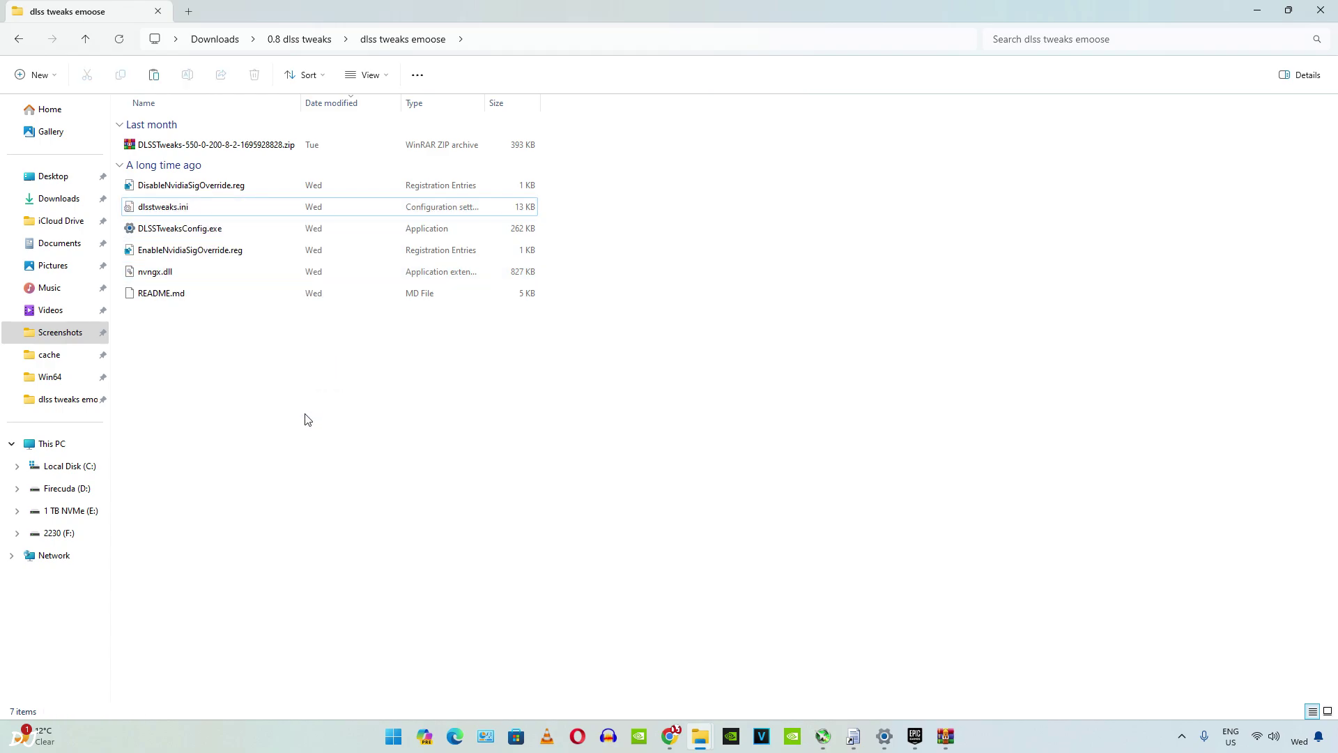
{"action": "key", "text": "alt+Tab"}
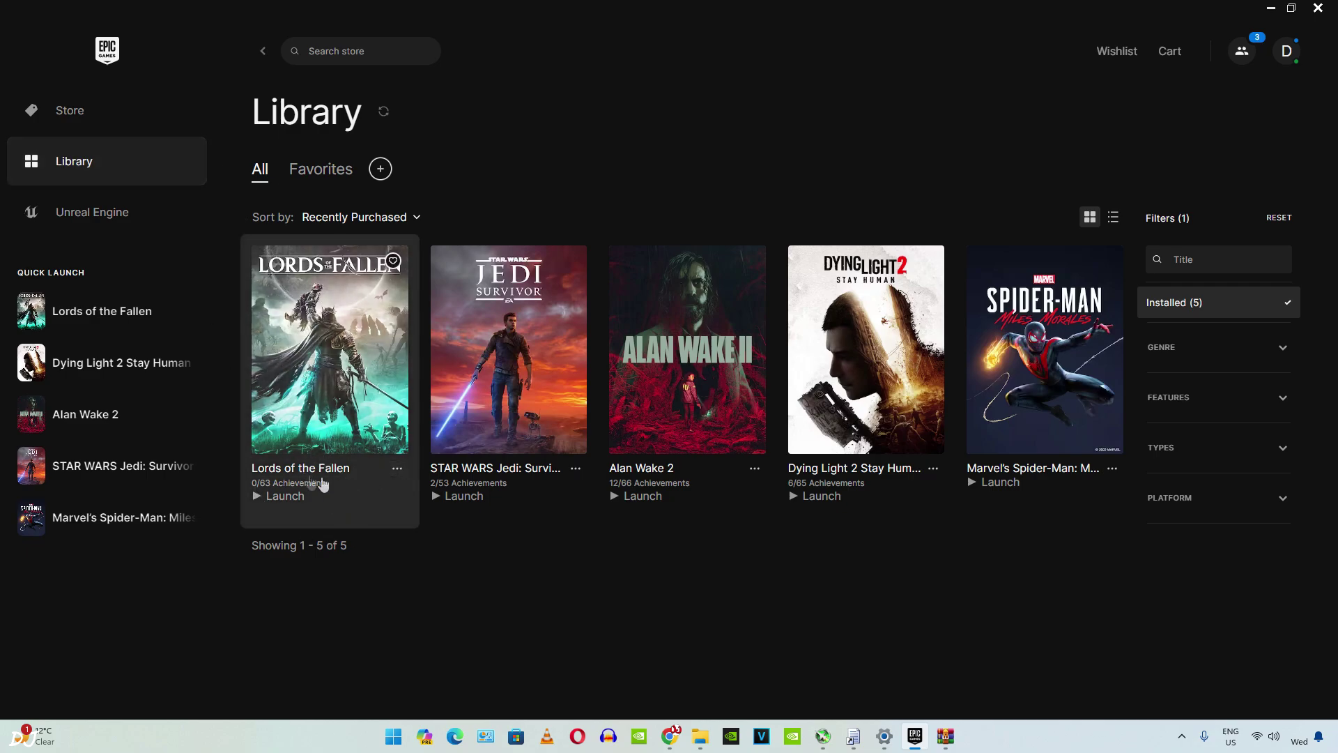
Step: Open E:\epic\LordsoftheFallen in Explorer from Lords of the Fallen's Manage dialog in Epic
{"action": "left_click", "coordinate": [396, 469]}
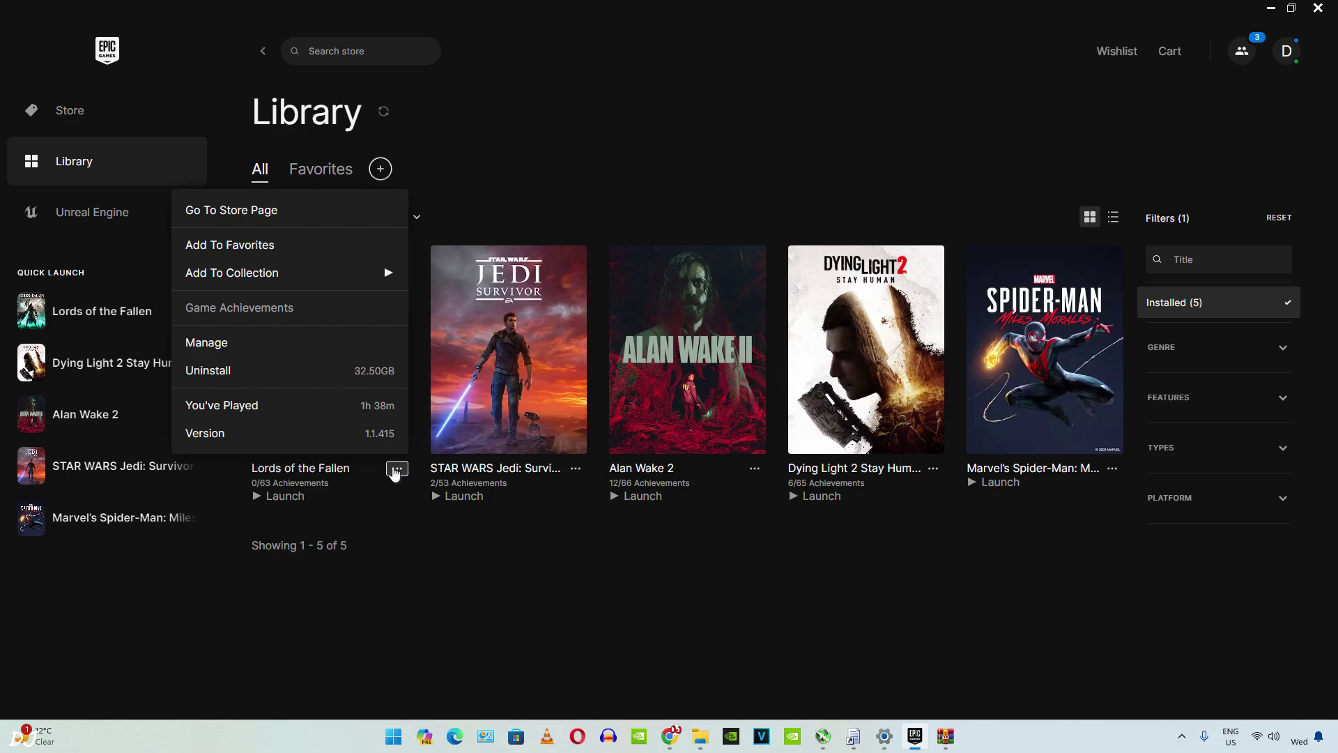
{"action": "left_click", "coordinate": [218, 343]}
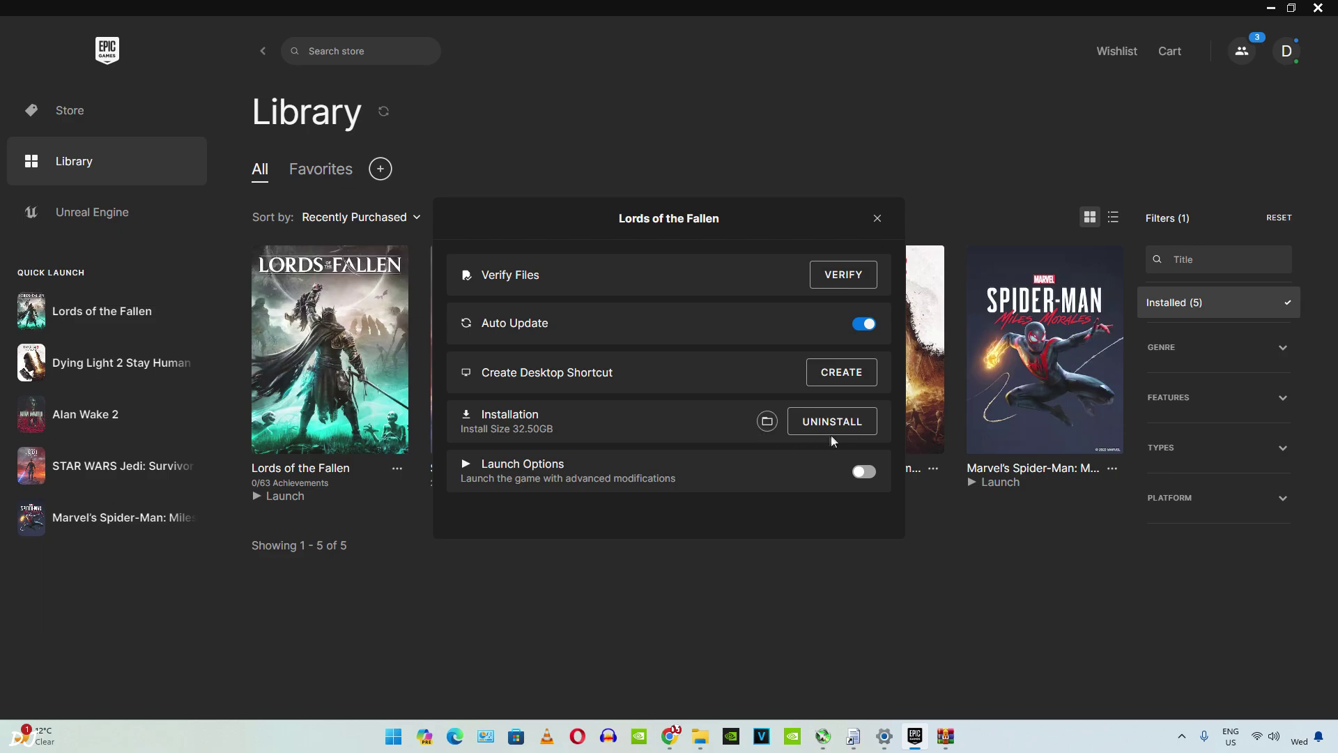
{"action": "left_click", "coordinate": [769, 425]}
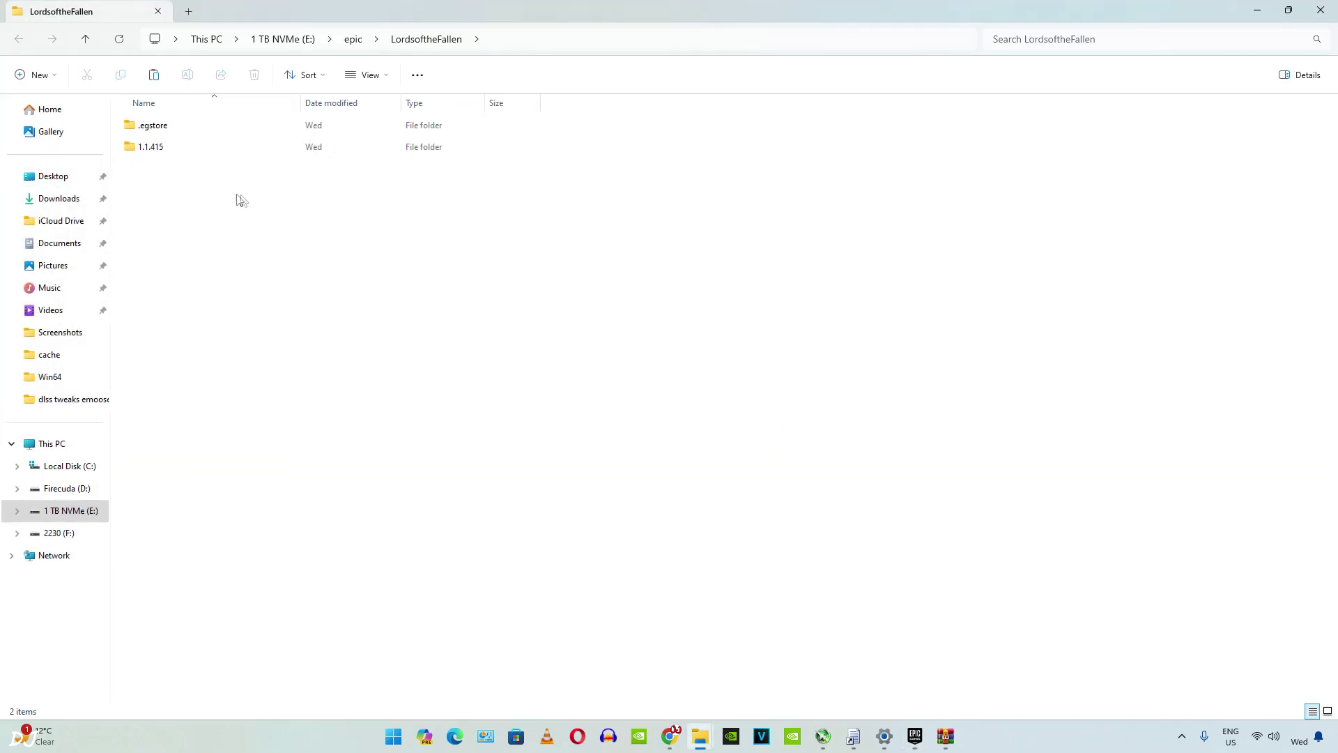
Step: Navigate into the game's 1.1.415\LOTF2\Binaries\Win64 folder
{"action": "double_click", "coordinate": [153, 147]}
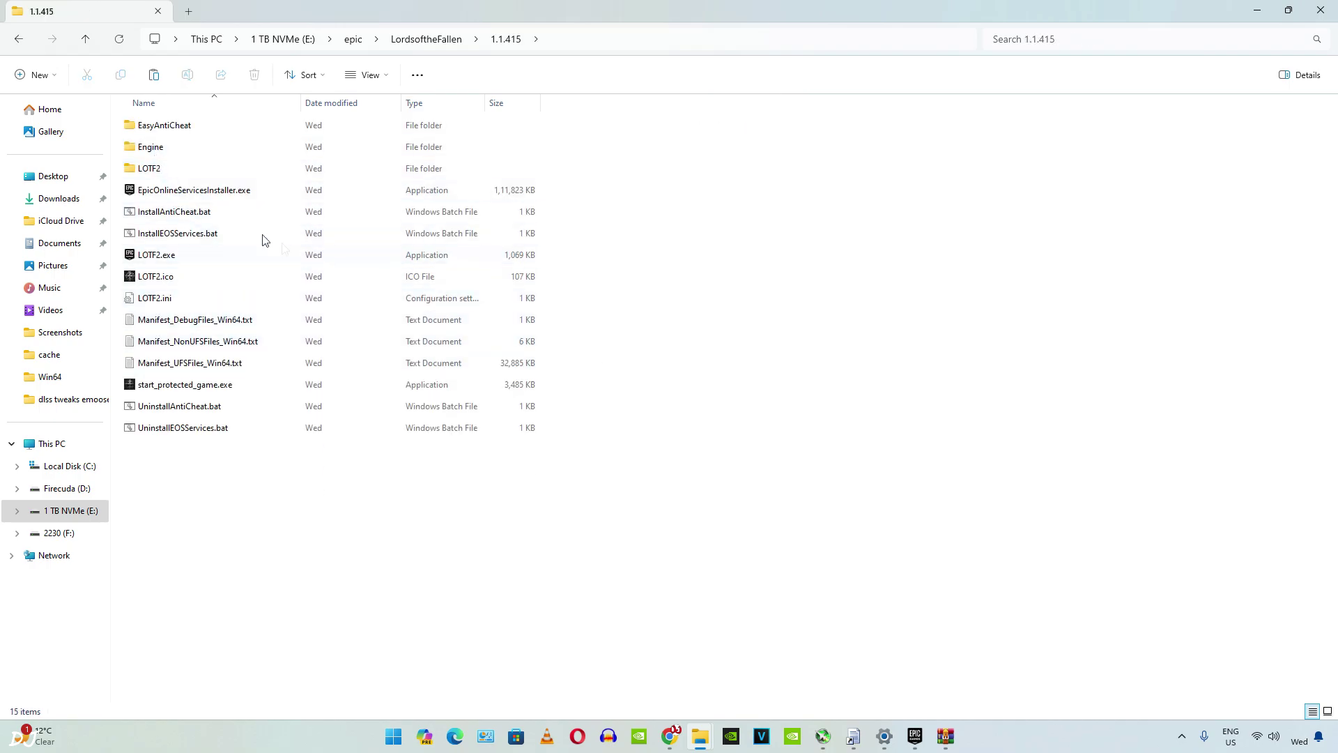
{"action": "double_click", "coordinate": [171, 171]}
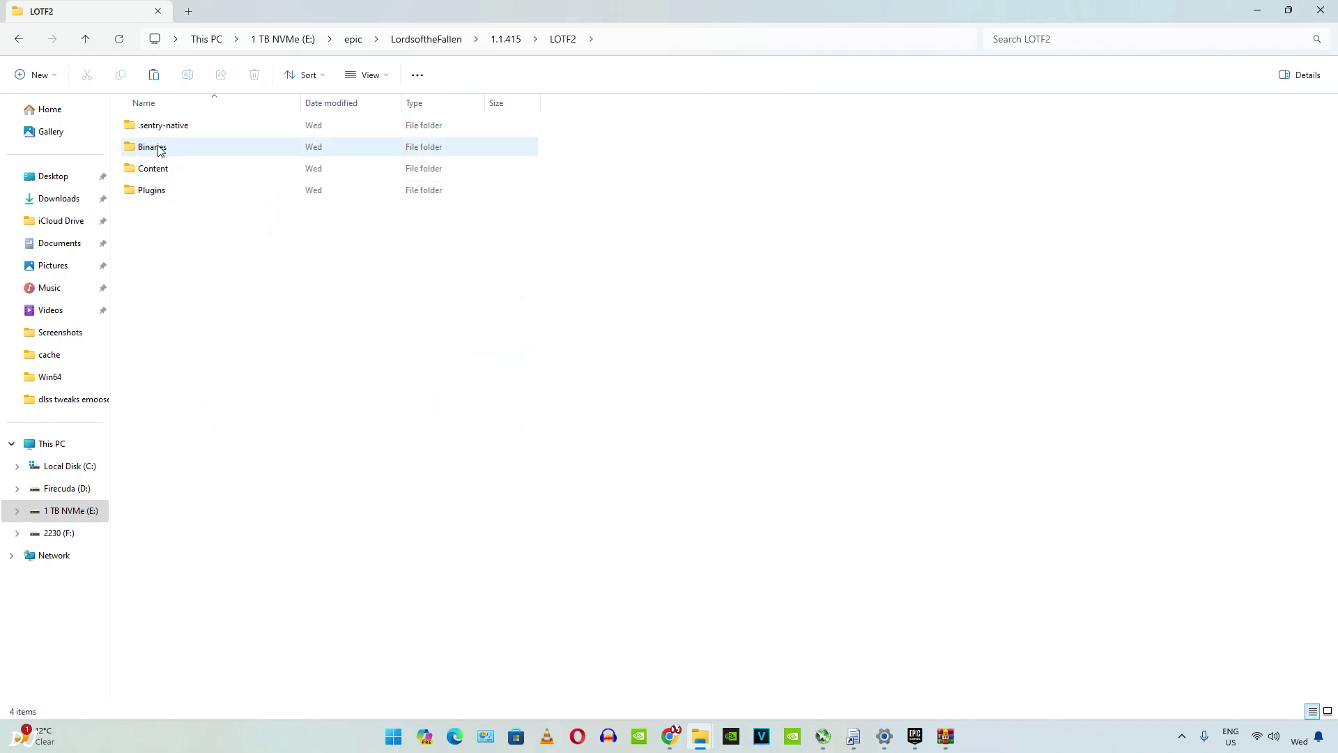
{"action": "left_click", "coordinate": [157, 149]}
{"action": "double_click", "coordinate": [156, 149]}
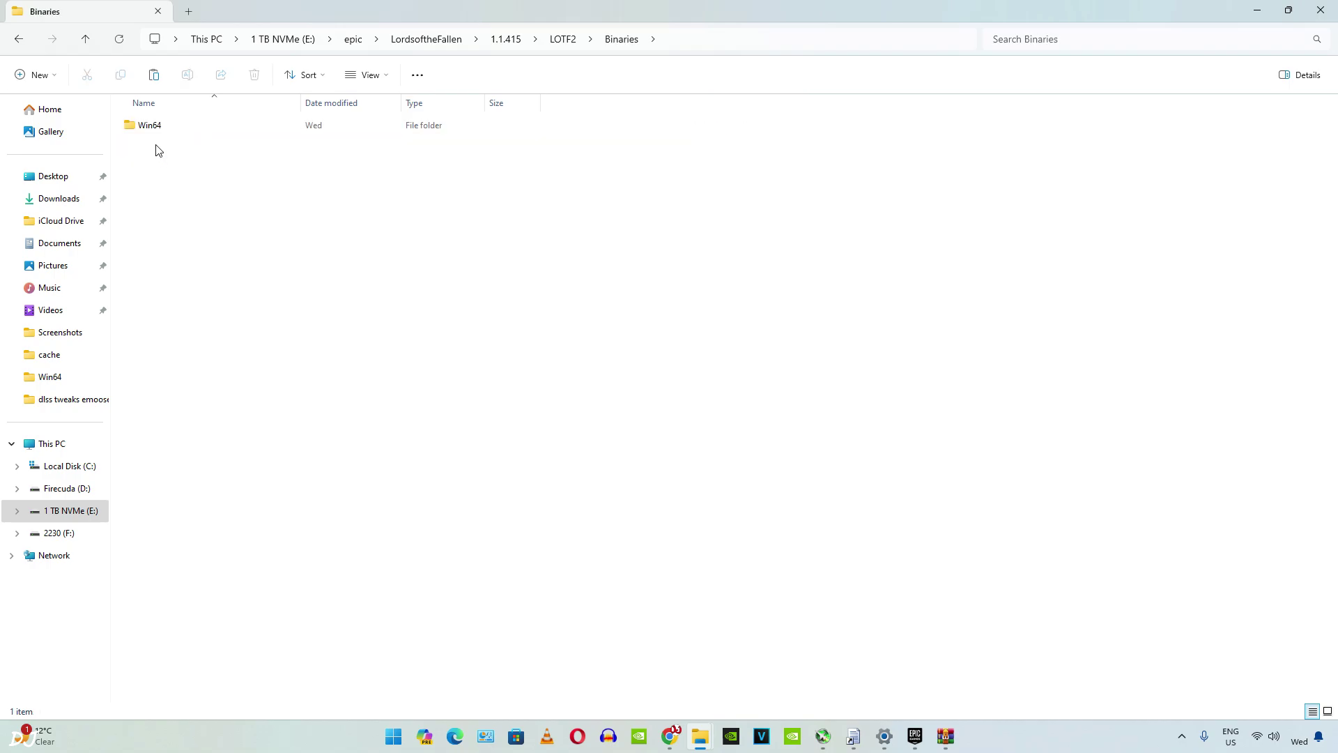
{"action": "double_click", "coordinate": [149, 128]}
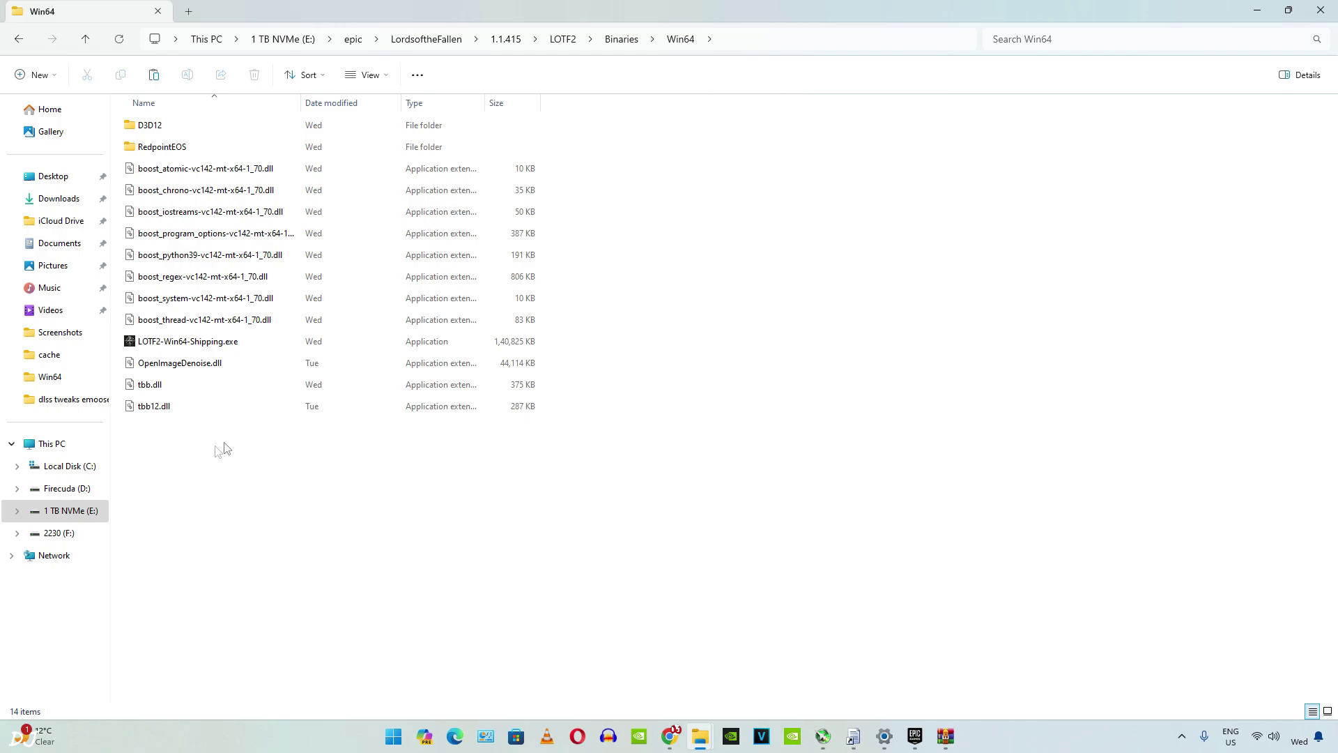
Step: Paste nvngx.dll and dlsstweaks.ini into Win64 and return to the 0.8 dlss tweaks folder
{"action": "right_click", "coordinate": [203, 463]}
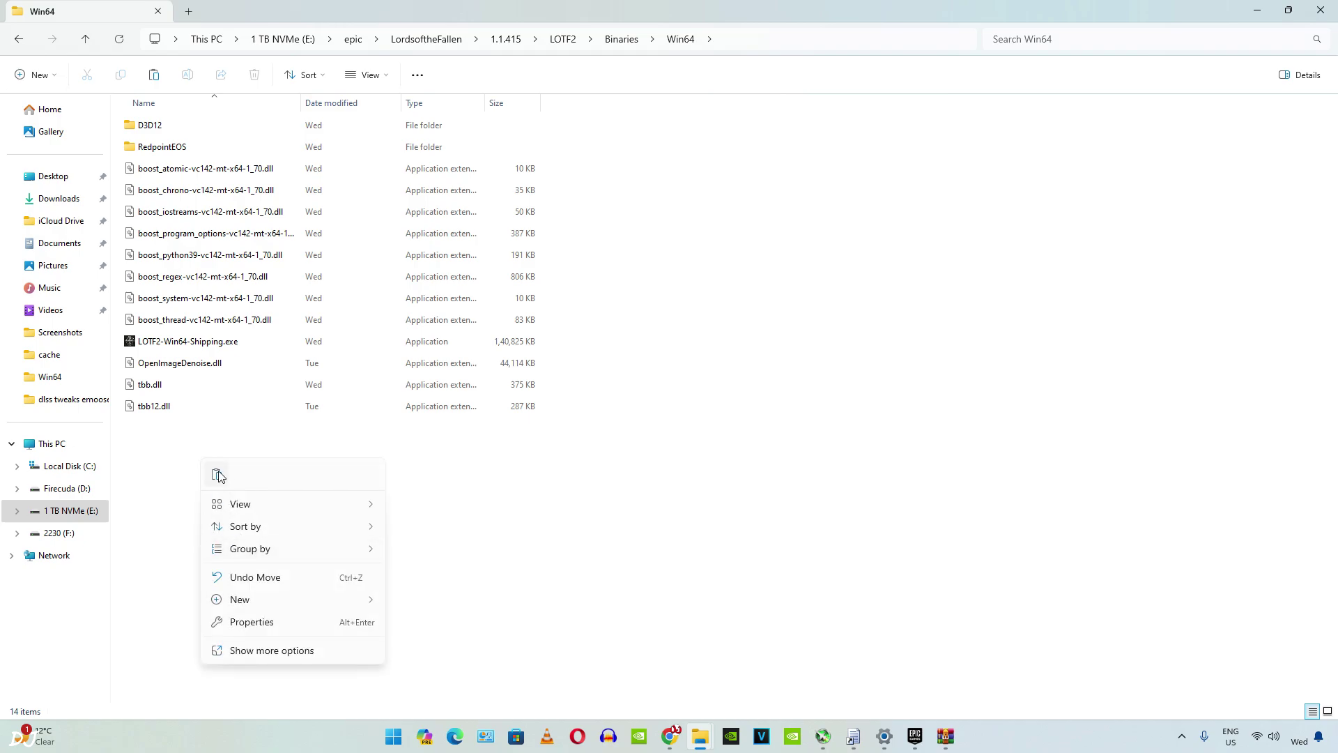
{"action": "left_click", "coordinate": [216, 474]}
{"action": "left_click", "coordinate": [432, 561]}
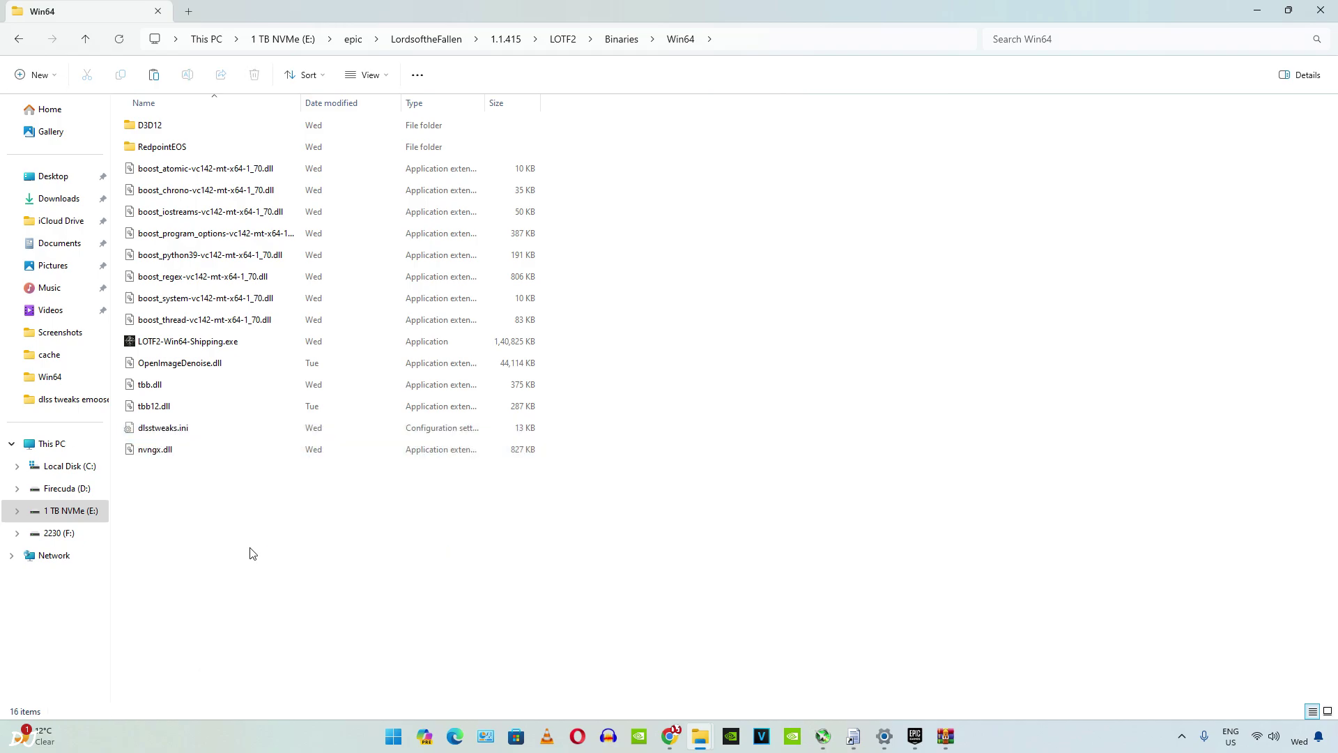
{"action": "key", "text": "alt+Left"}
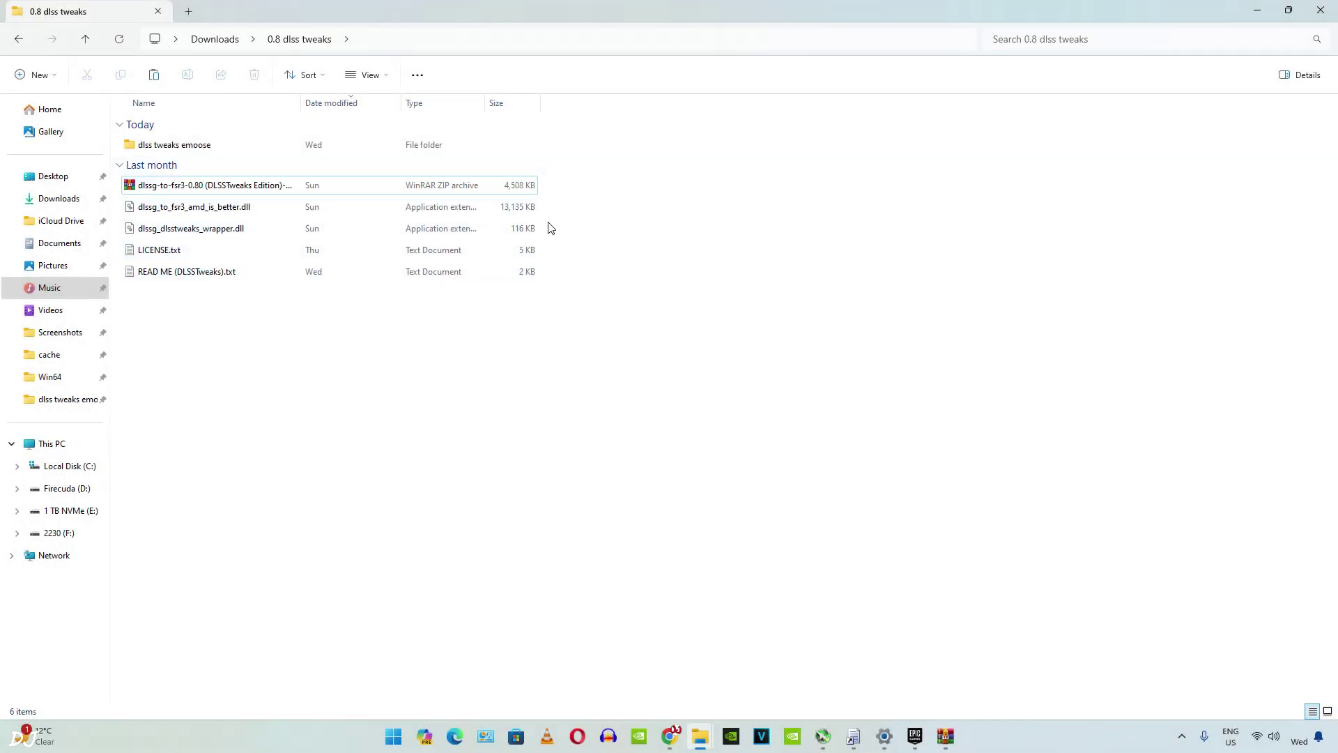
Step: Copy the two FSR3 DLLs from 0.8 dlss tweaks and paste them into Win64
{"action": "left_click", "coordinate": [491, 228]}
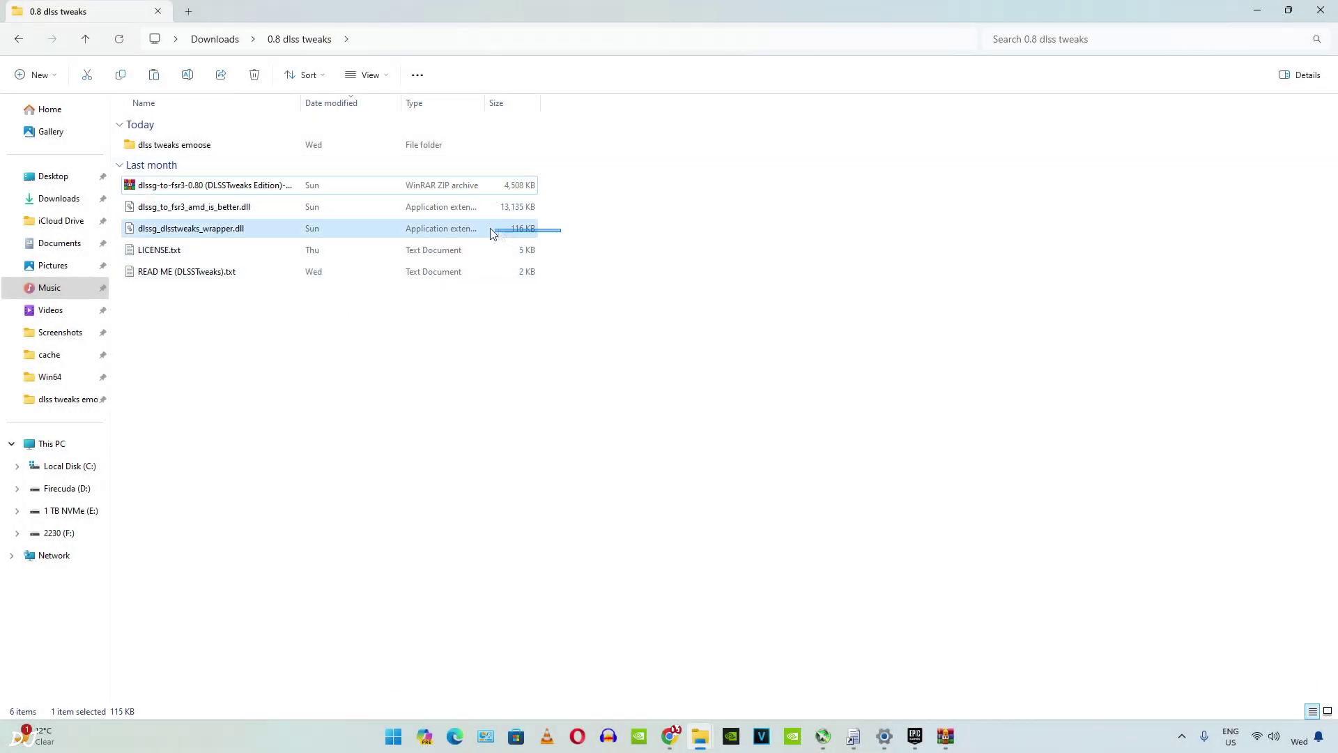
{"action": "right_click", "coordinate": [204, 214]}
{"action": "left_click", "coordinate": [251, 224]}
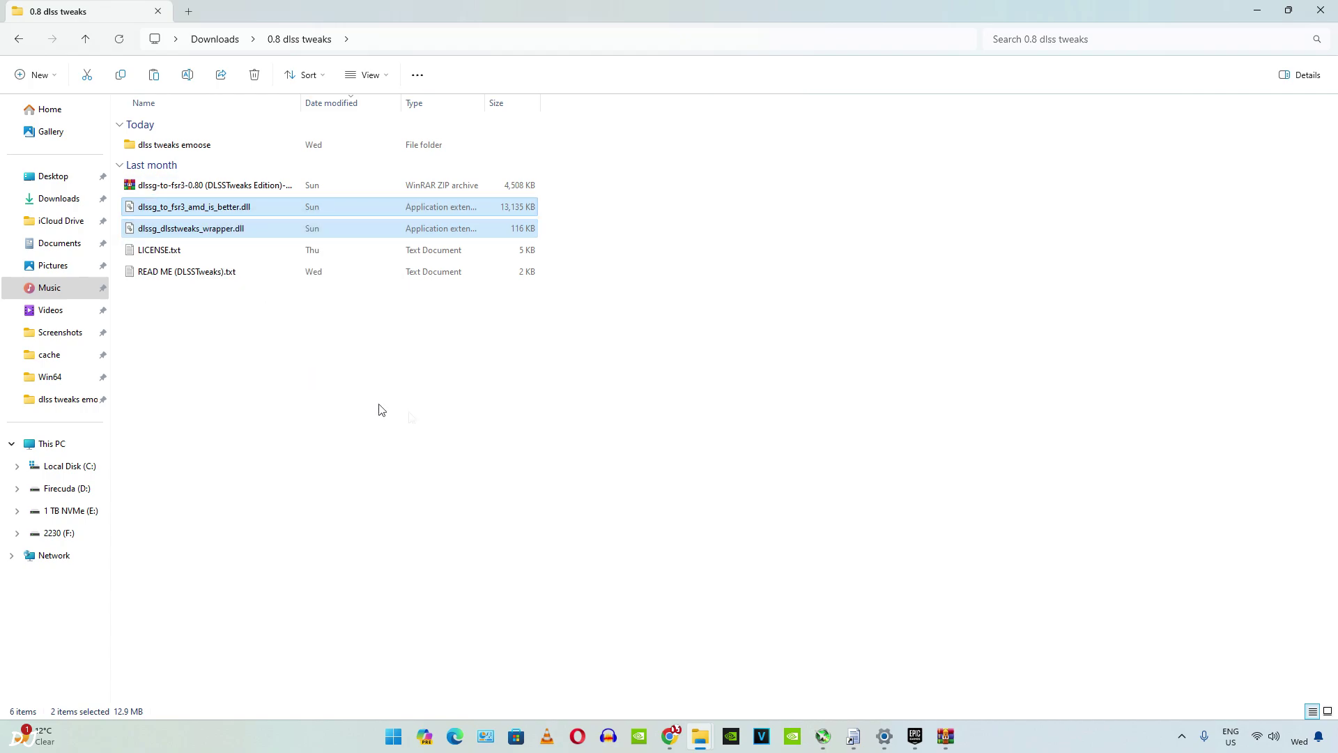
{"action": "left_click", "coordinate": [341, 395]}
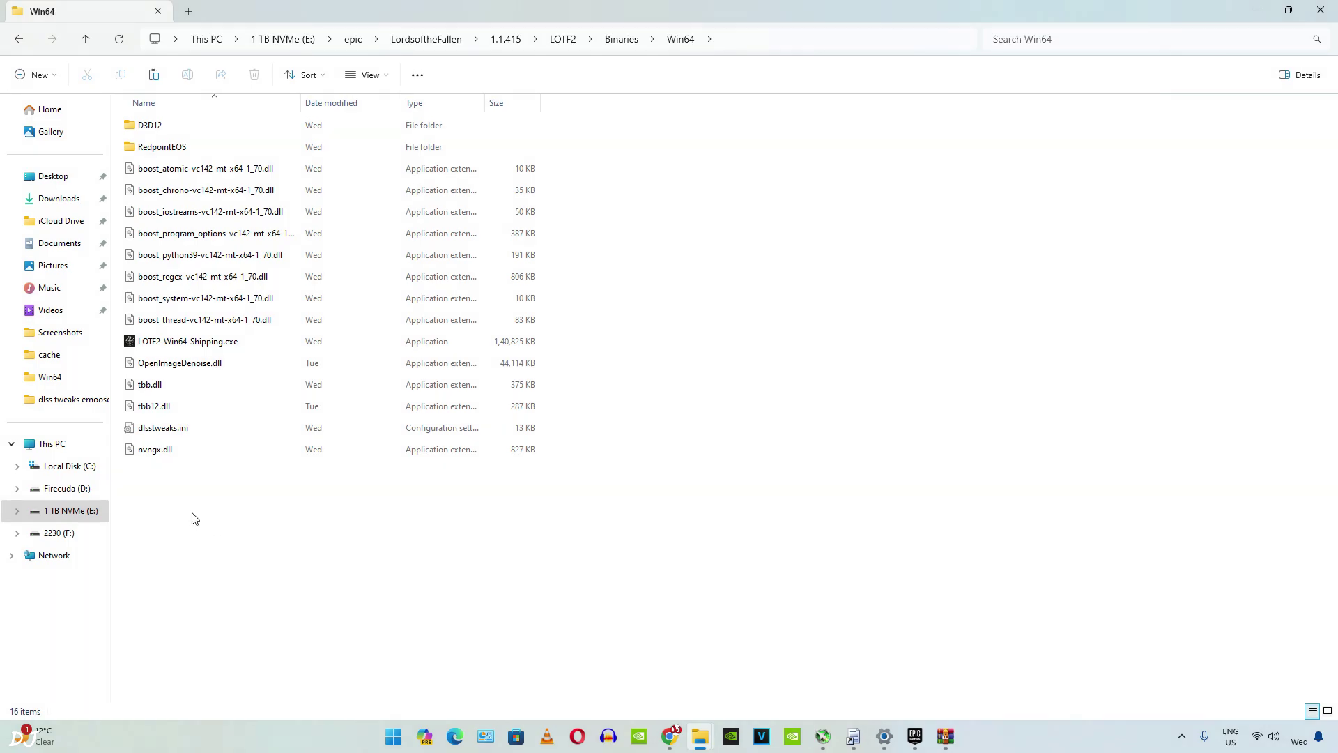
{"action": "right_click", "coordinate": [194, 517]}
{"action": "left_click", "coordinate": [210, 529]}
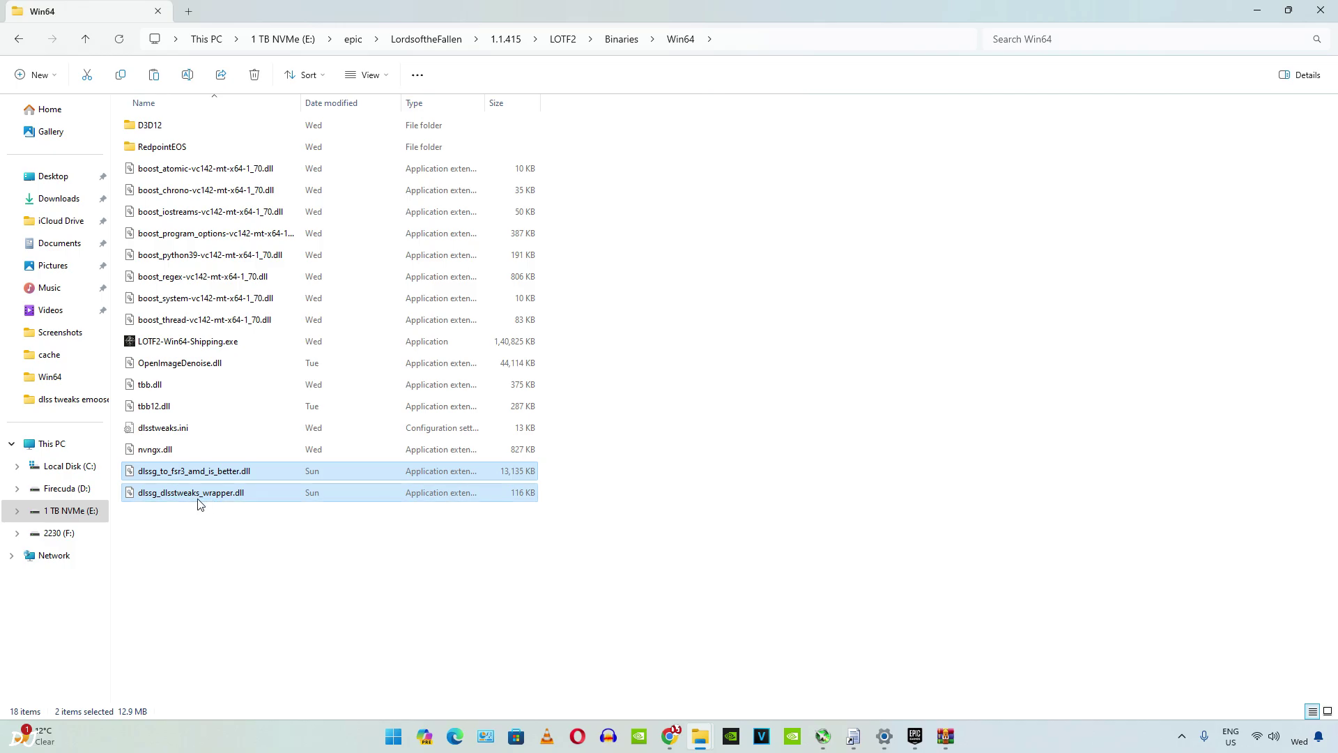
Step: Copy dlssg_dlsstweaks_wrapper.dll's full file path
{"action": "left_click", "coordinate": [164, 499]}
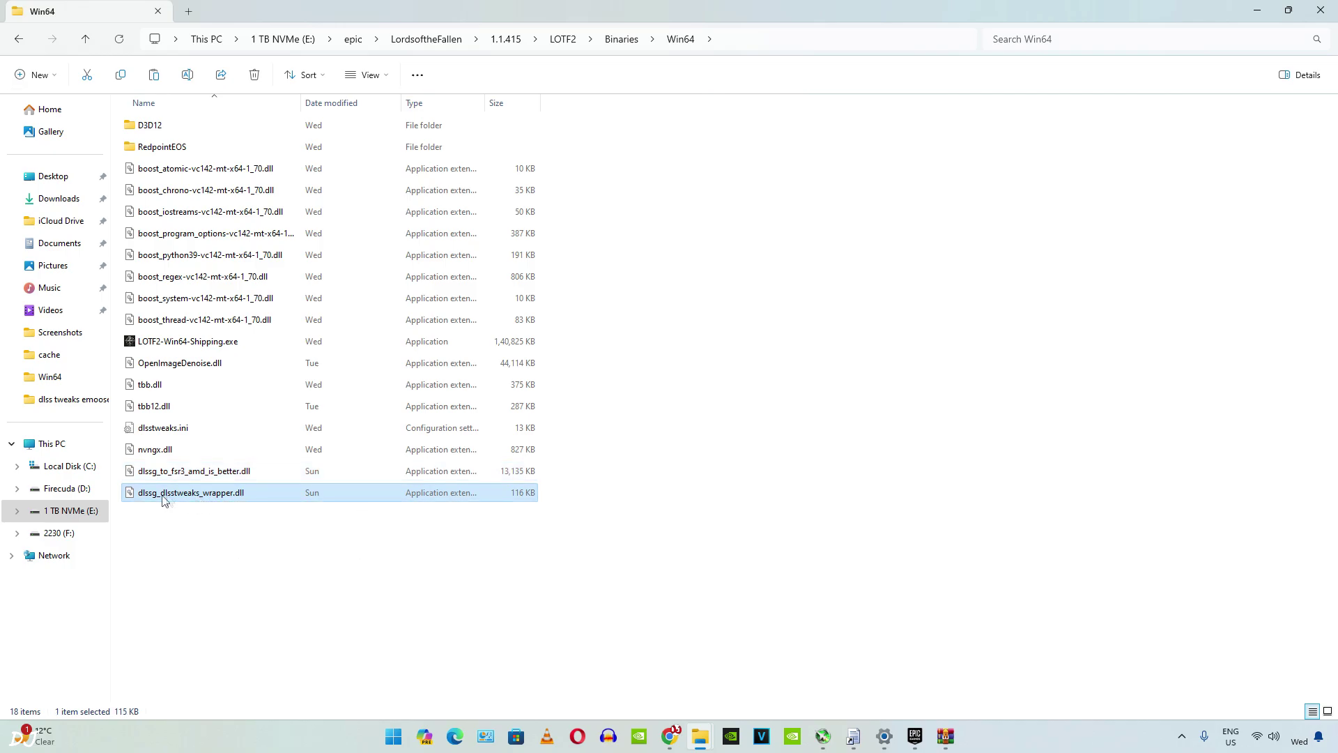
{"action": "mouse_move", "coordinate": [154, 499]}
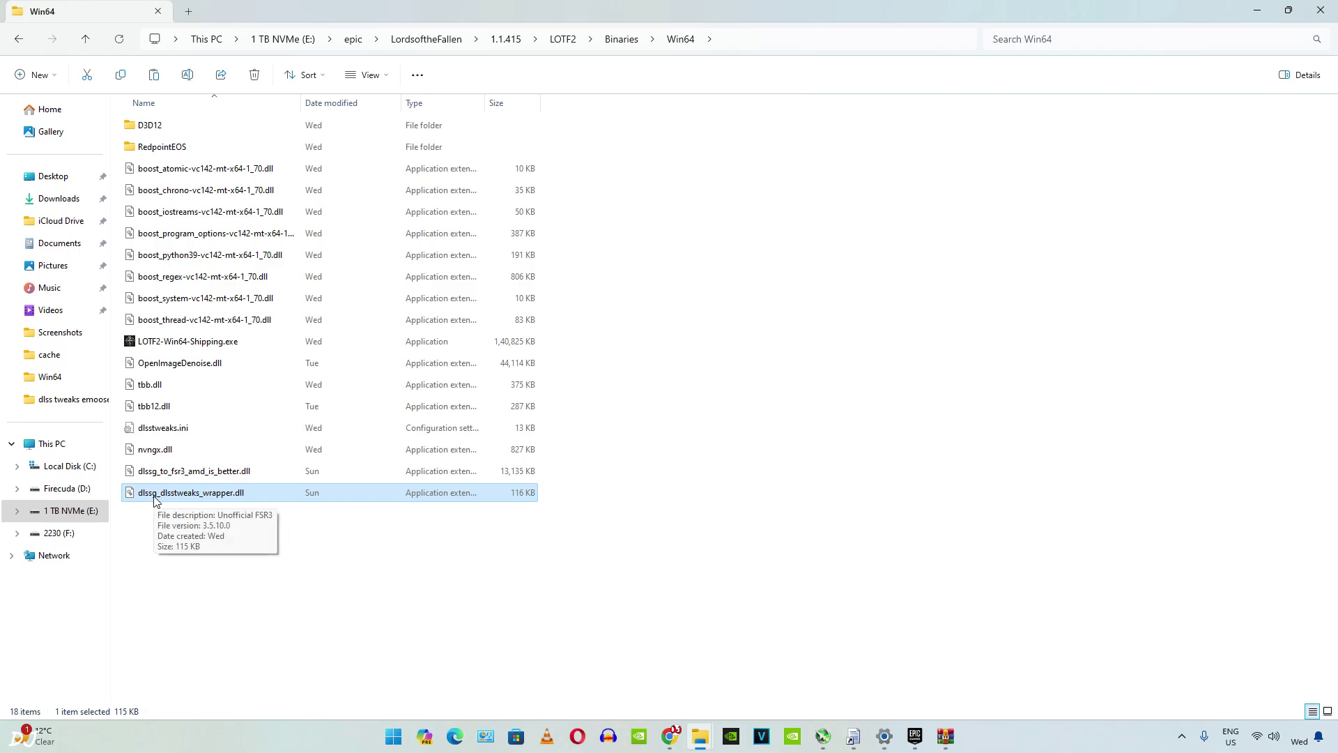
{"action": "right_click", "coordinate": [154, 499]}
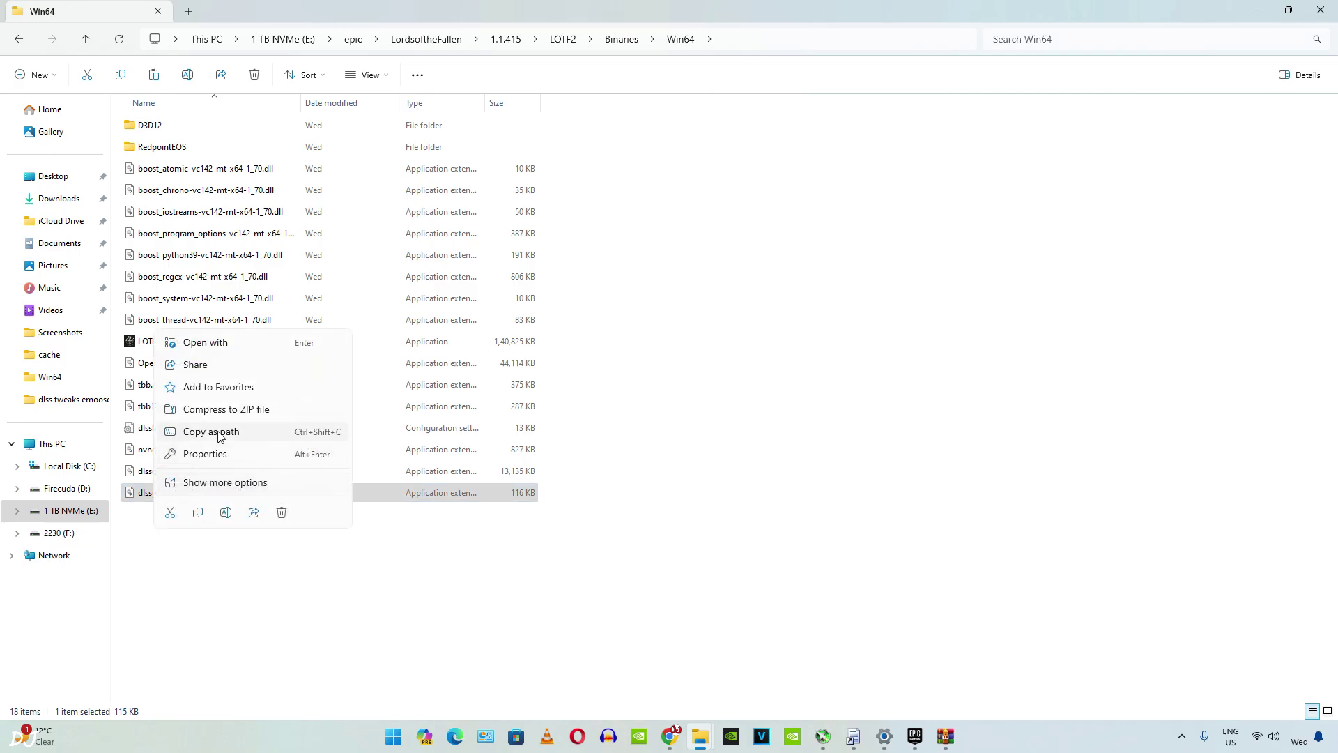
{"action": "left_click", "coordinate": [218, 432]}
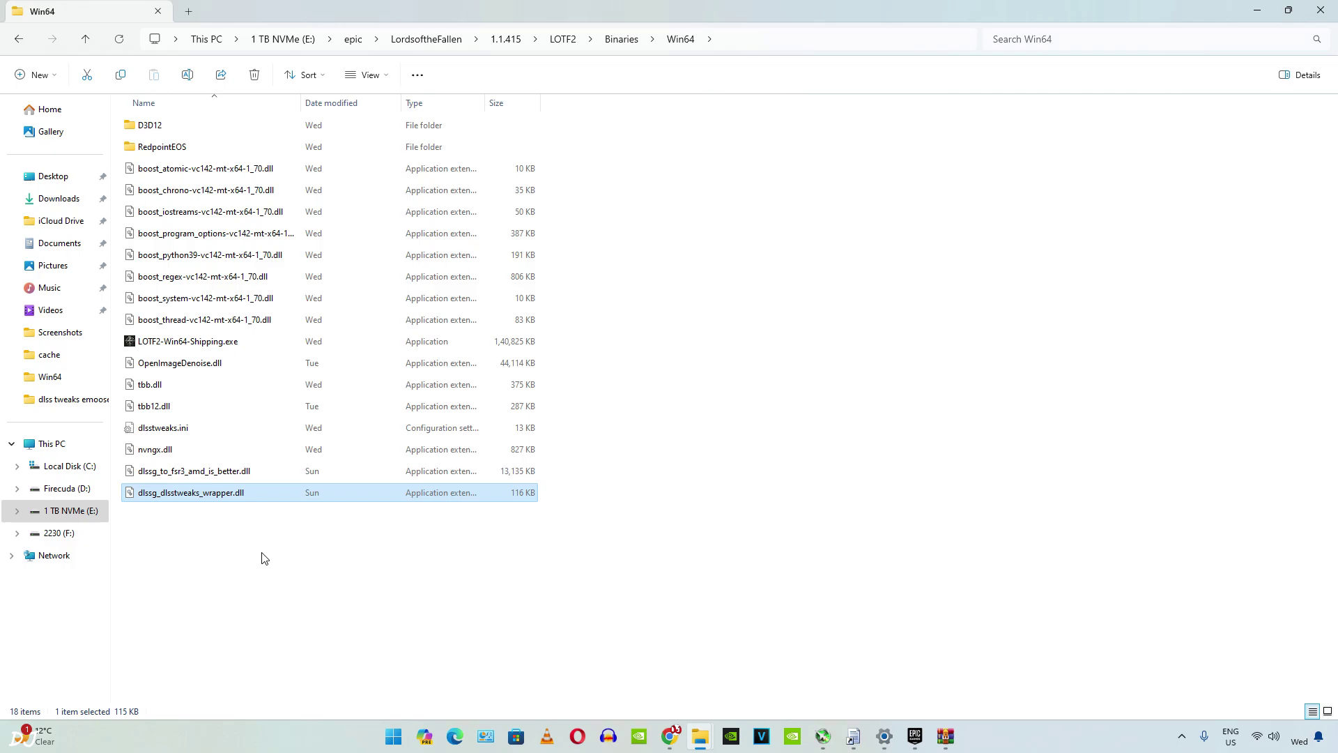
{"action": "double_click", "coordinate": [174, 427]}
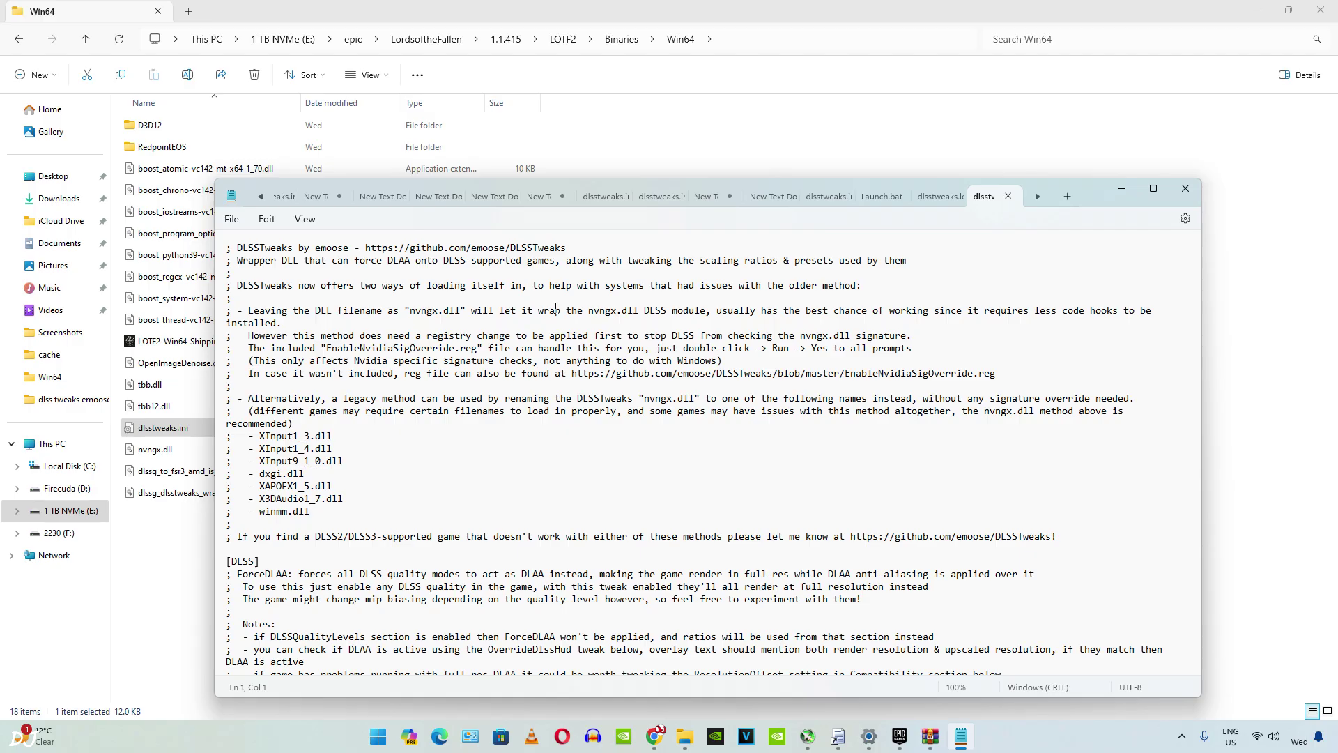
Step: Uncomment nvngx_dlssg and set it to the wrapper DLL's Win64 path without quotes
{"action": "scroll", "coordinate": [555, 308], "scroll_direction": "down", "scroll_amount": 20}
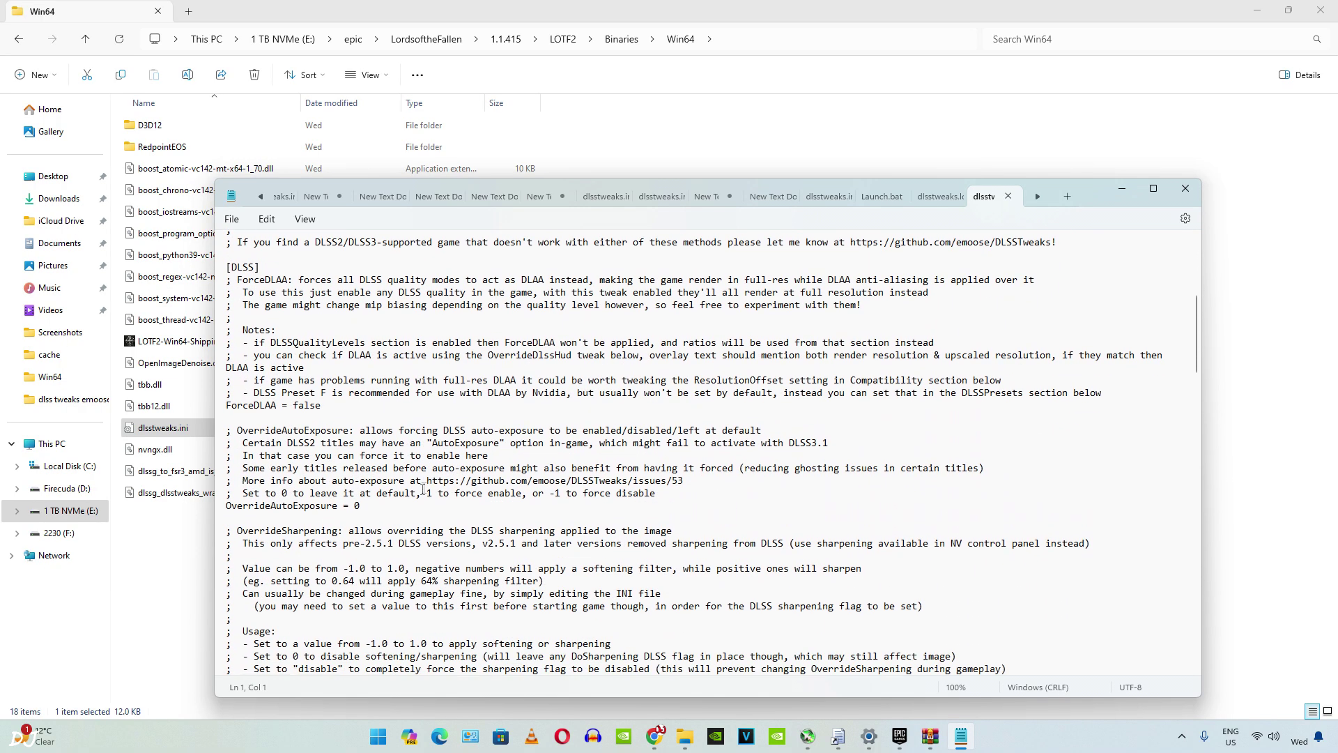
{"action": "scroll", "coordinate": [418, 495], "scroll_direction": "down", "scroll_amount": 2}
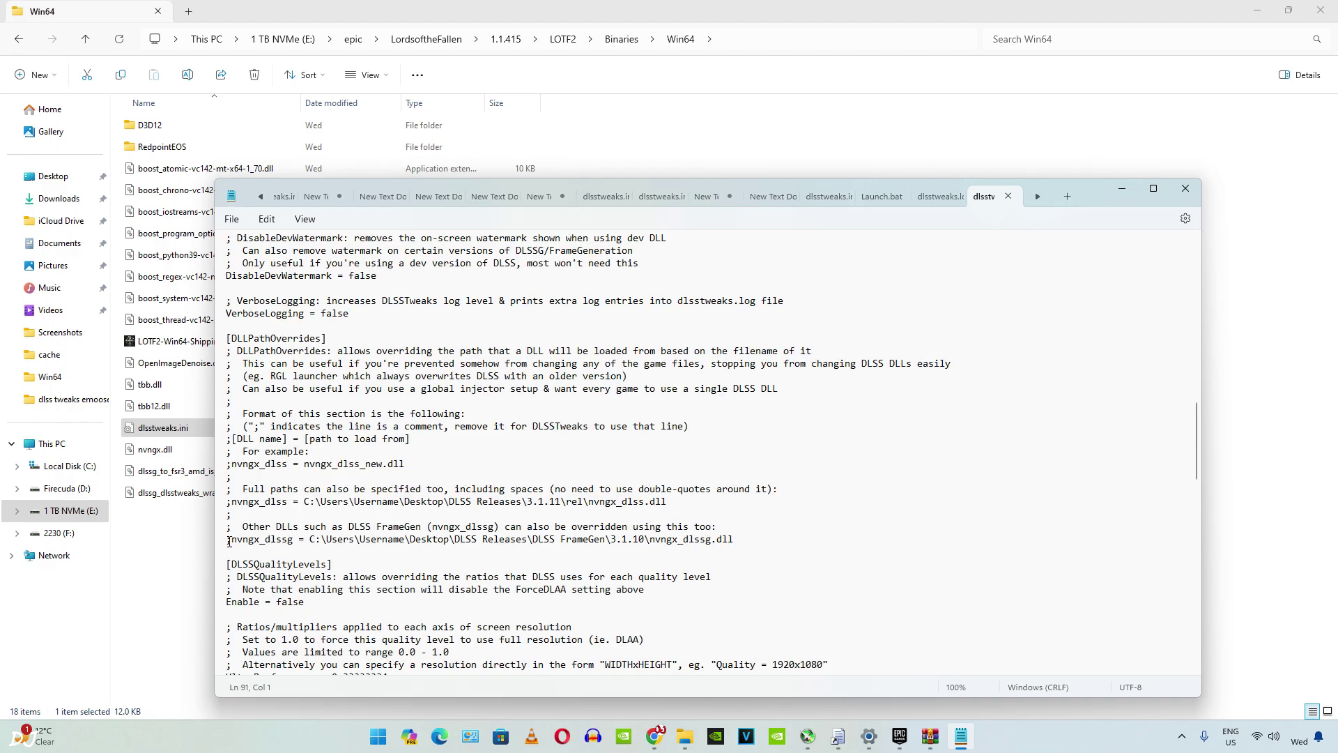
{"action": "key", "text": "Delete"}
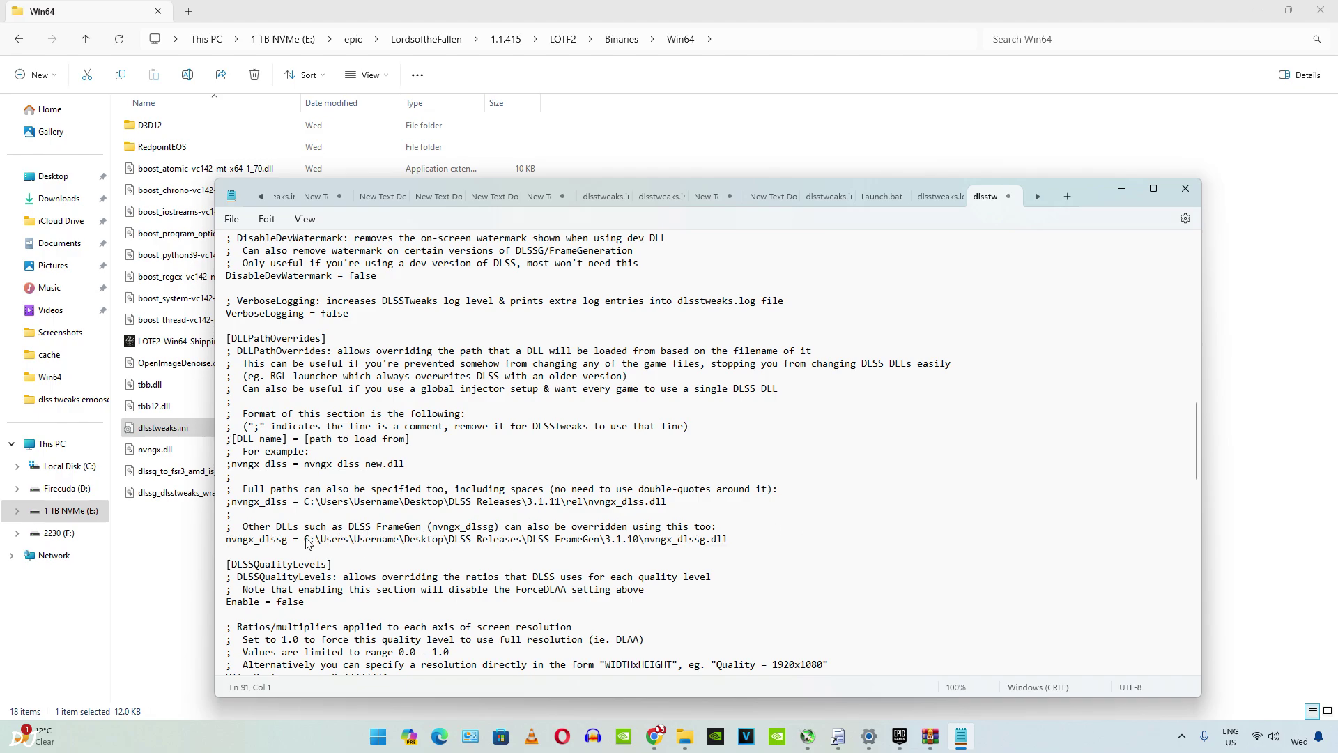
{"action": "left_click_drag", "start_coordinate": [305, 539], "coordinate": [735, 541]}
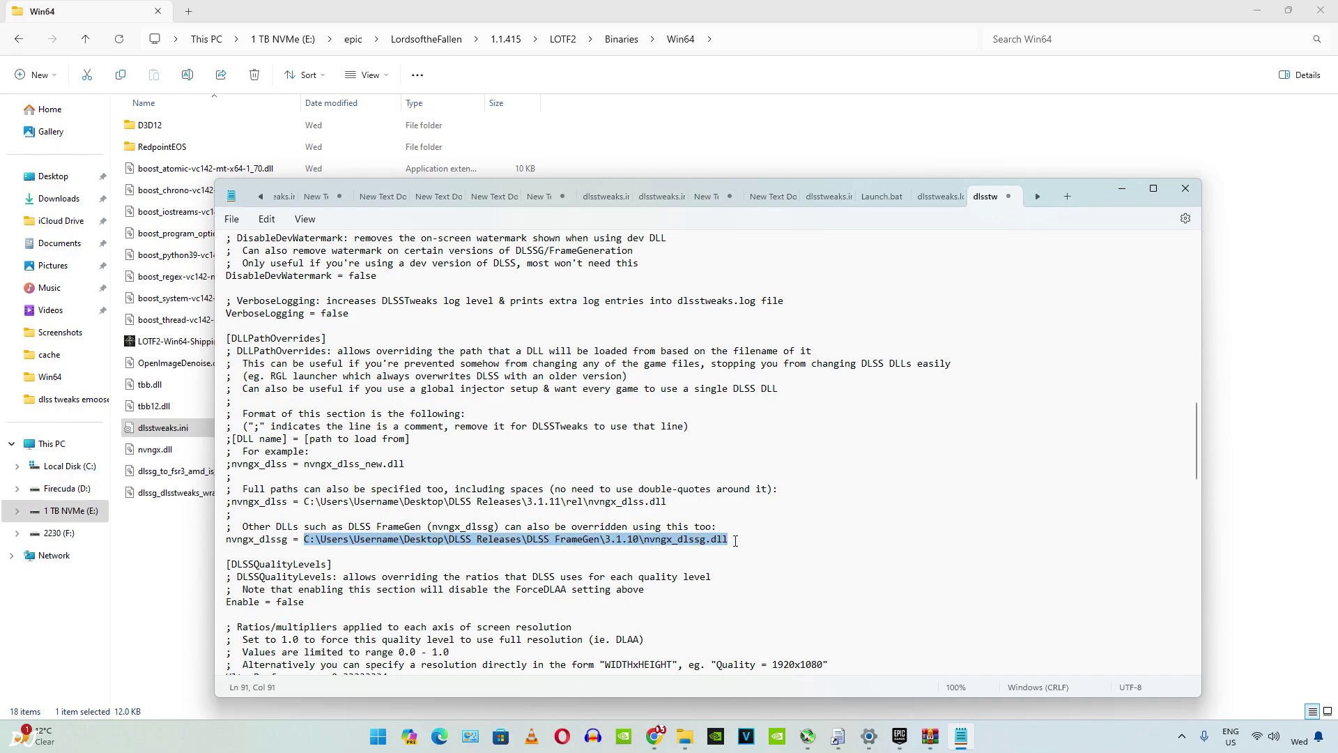
{"action": "key", "text": "alt"}
{"action": "right_click", "coordinate": [446, 544]}
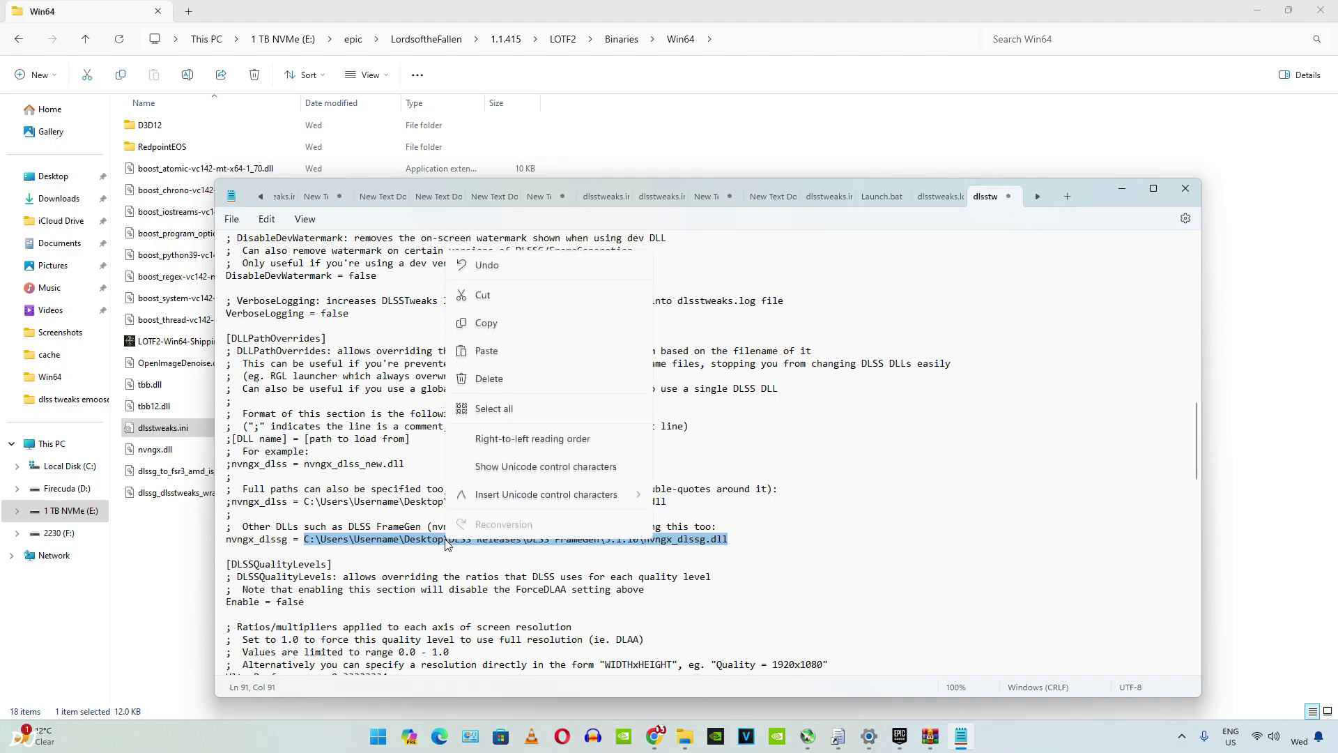
{"action": "left_click", "coordinate": [485, 349]}
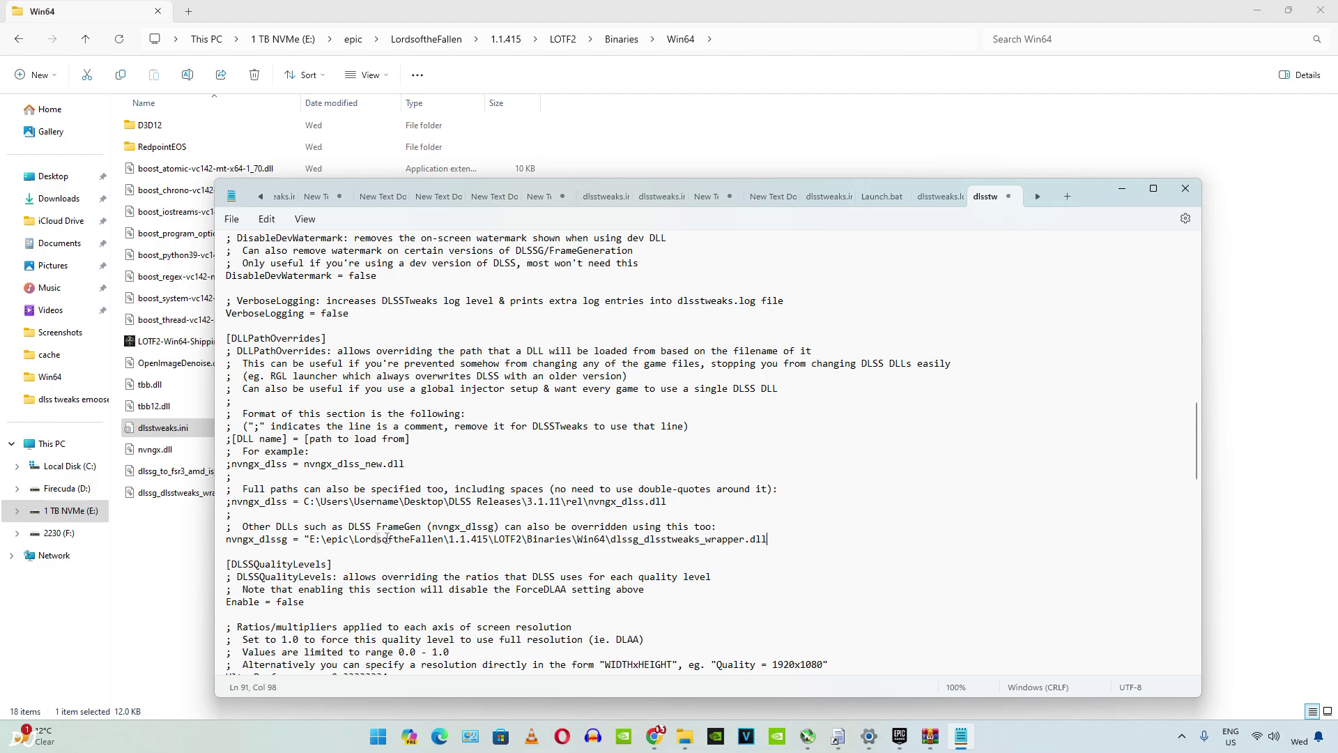
{"action": "key", "text": "Delete"}
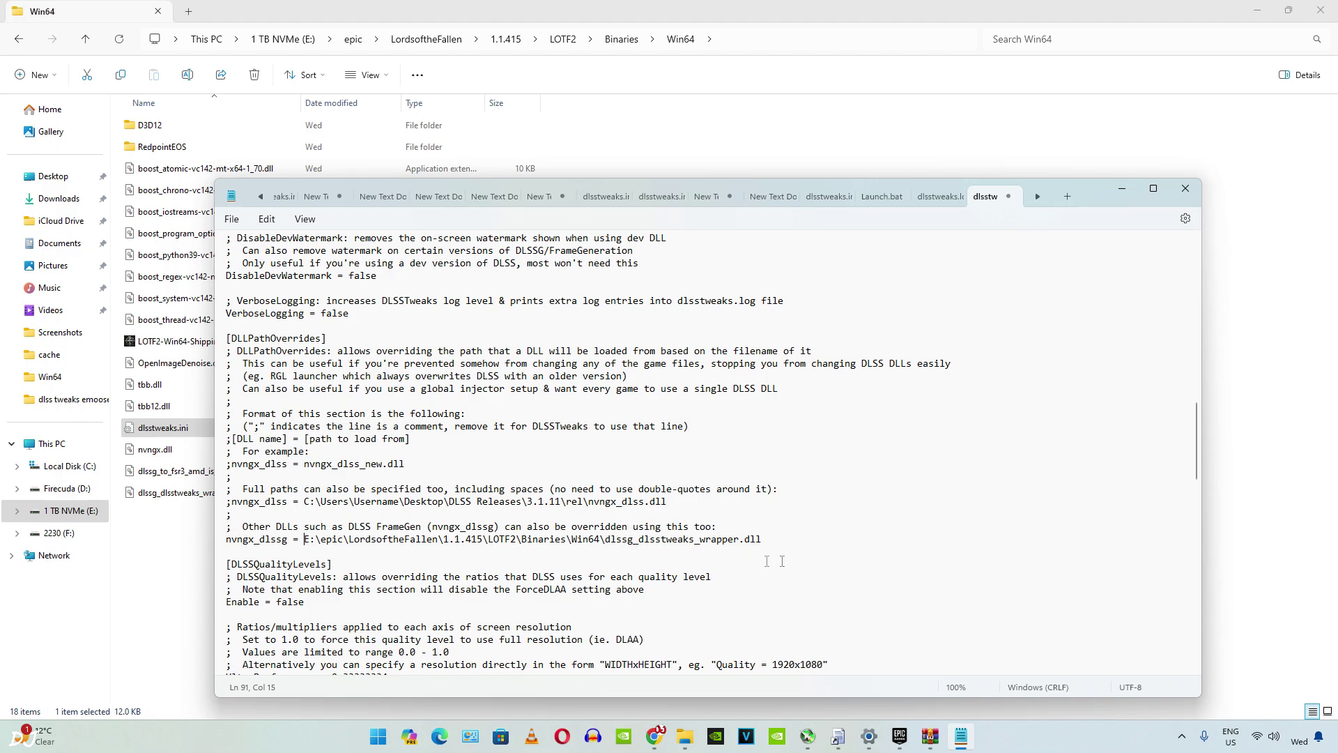
Step: Save dlsstweaks.ini and close Notepad
{"action": "left_click", "coordinate": [232, 220]}
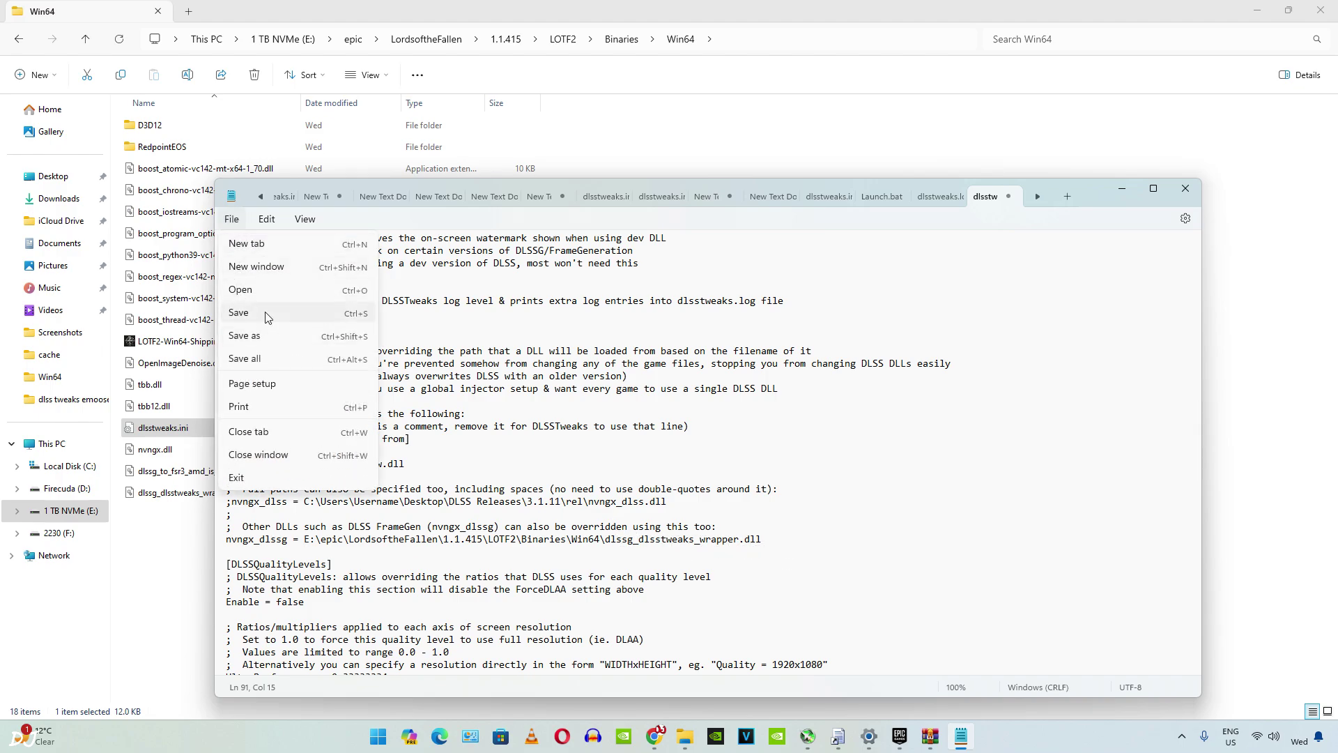
{"action": "left_click", "coordinate": [264, 312]}
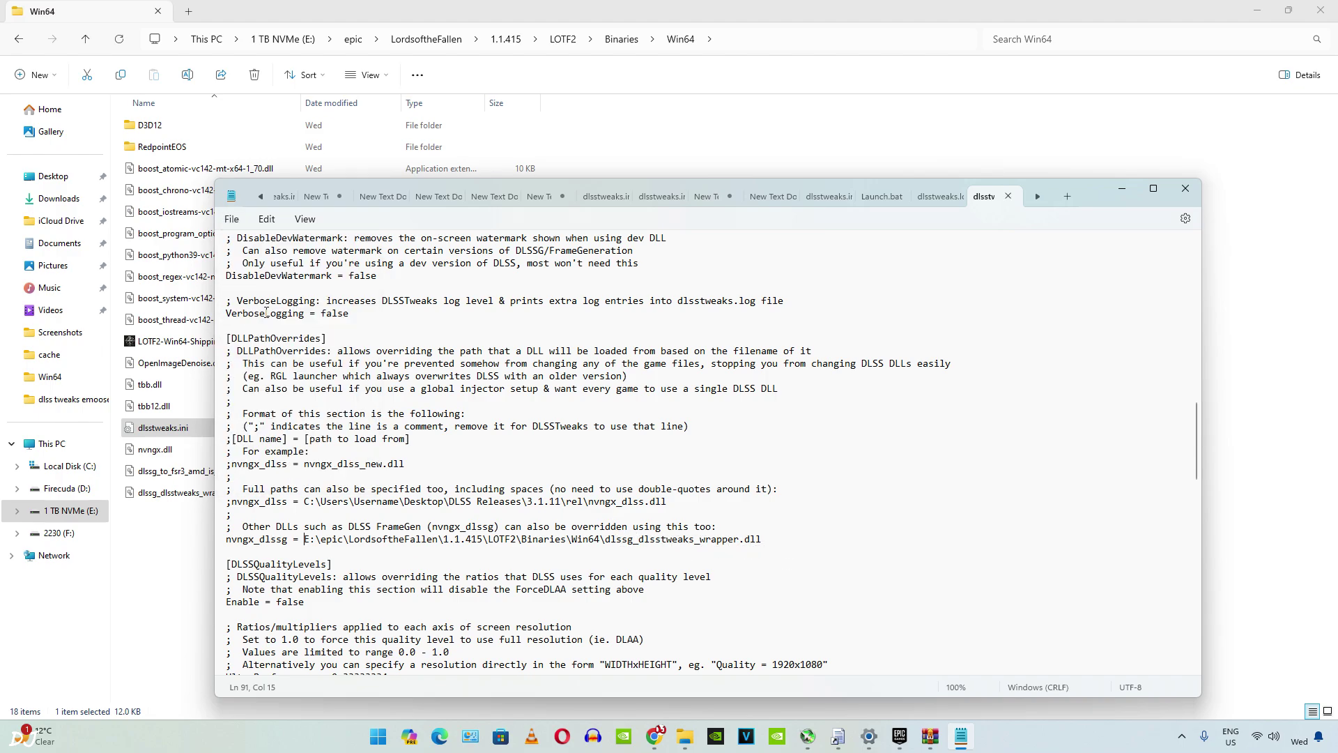
{"action": "left_click", "coordinate": [1195, 191]}
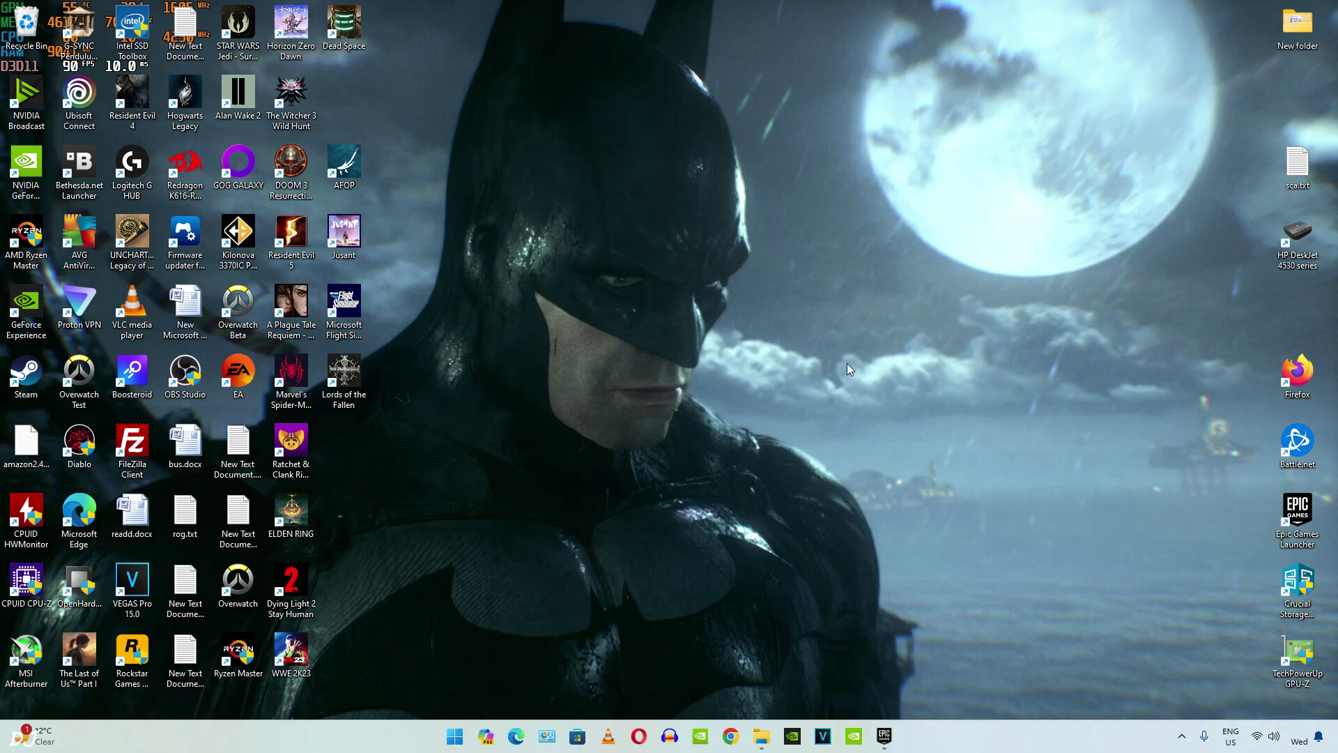
Step: Check that hardware-accelerated GPU scheduling is On under Display > Graphics default settings
{"action": "right_click", "coordinate": [847, 362]}
{"action": "left_click", "coordinate": [873, 500]}
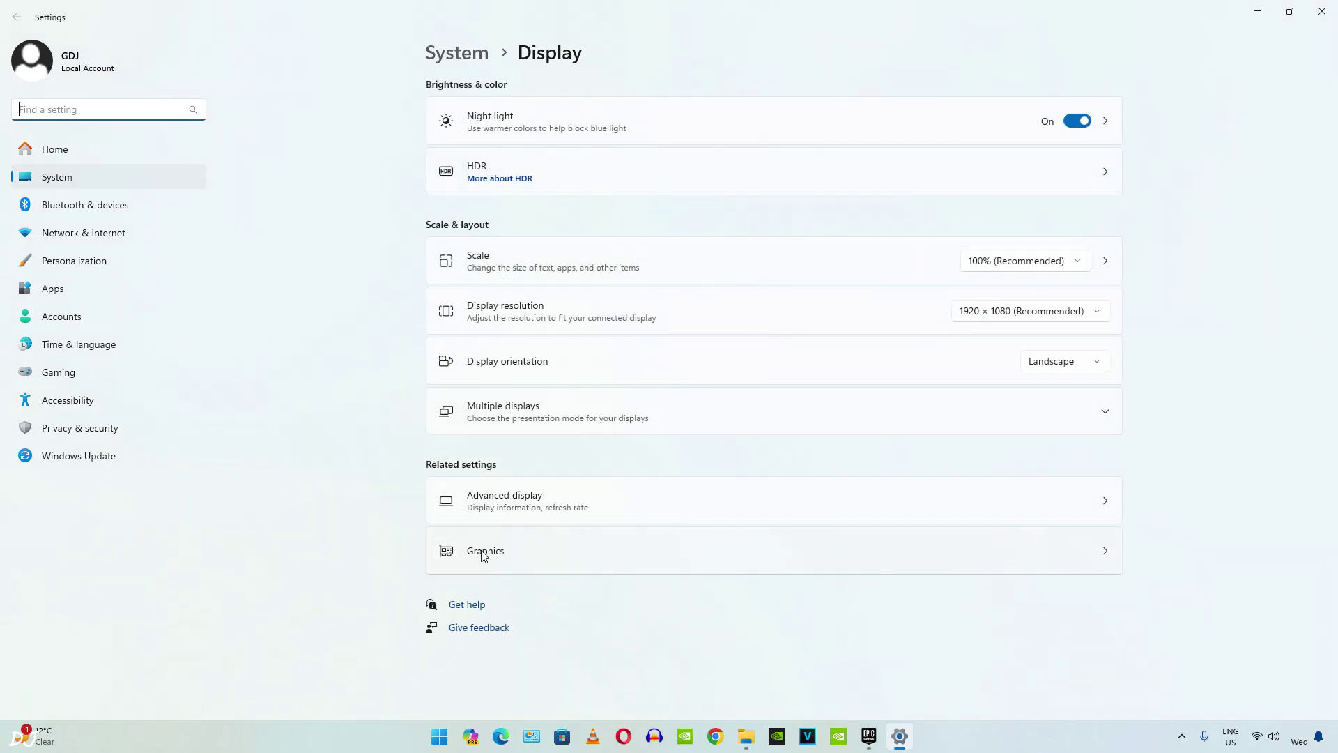
{"action": "left_click", "coordinate": [484, 552]}
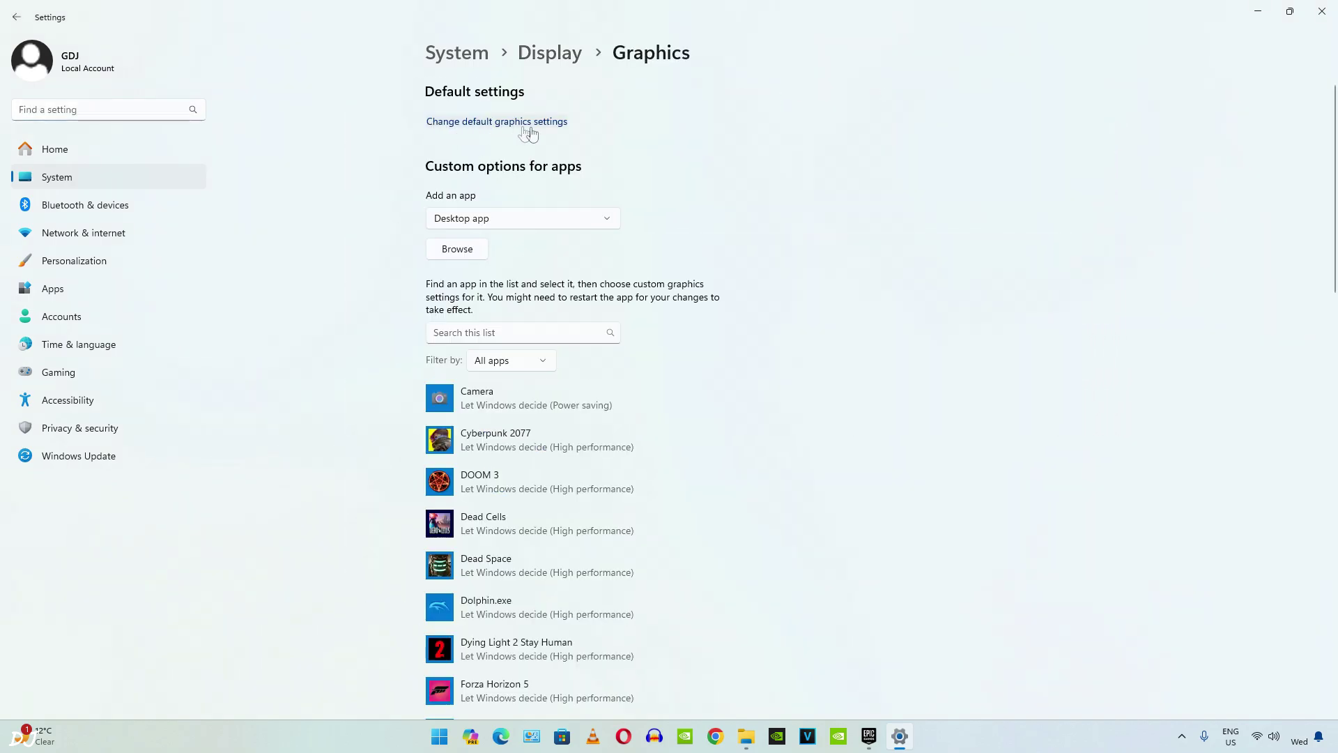
{"action": "left_click", "coordinate": [509, 124]}
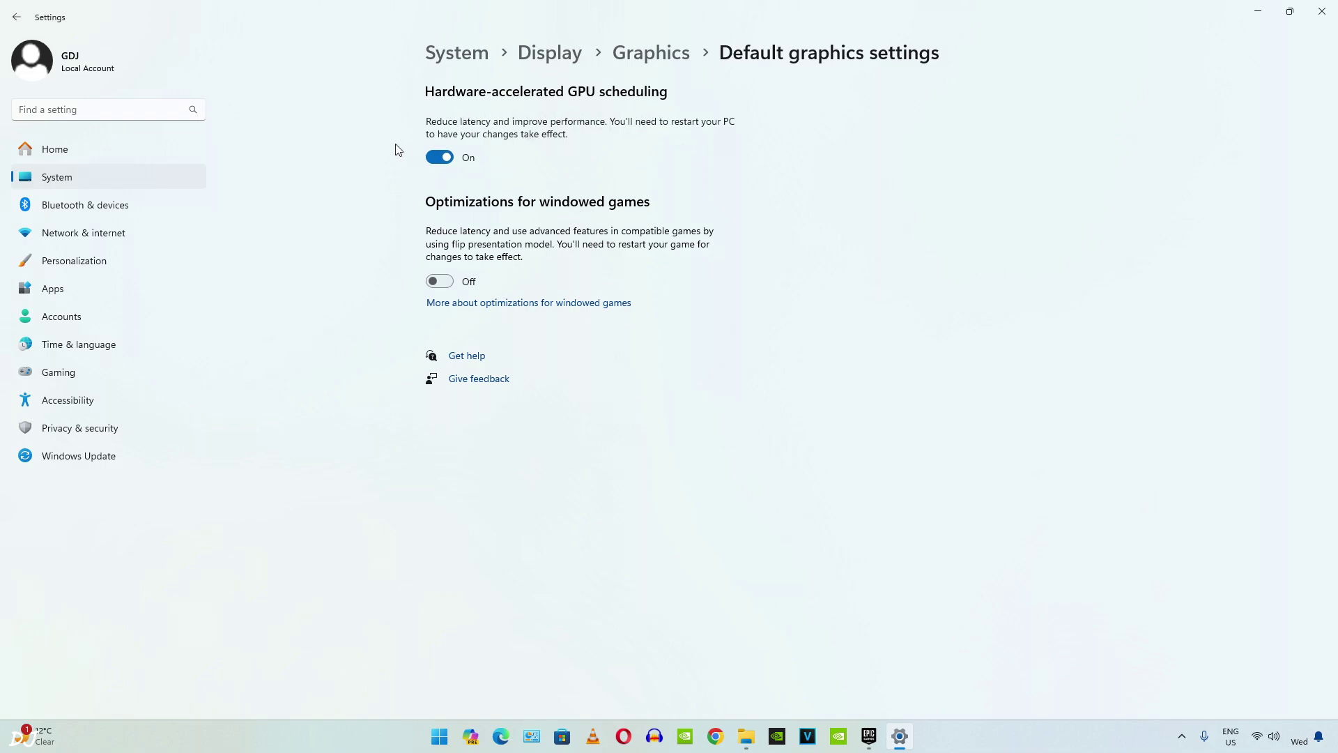
Step: Launch NVIDIA Control Panel by searching 'nvi' in Start
{"action": "left_click", "coordinate": [440, 743]}
{"action": "type", "text": "nviDIA GeForce NOW"}
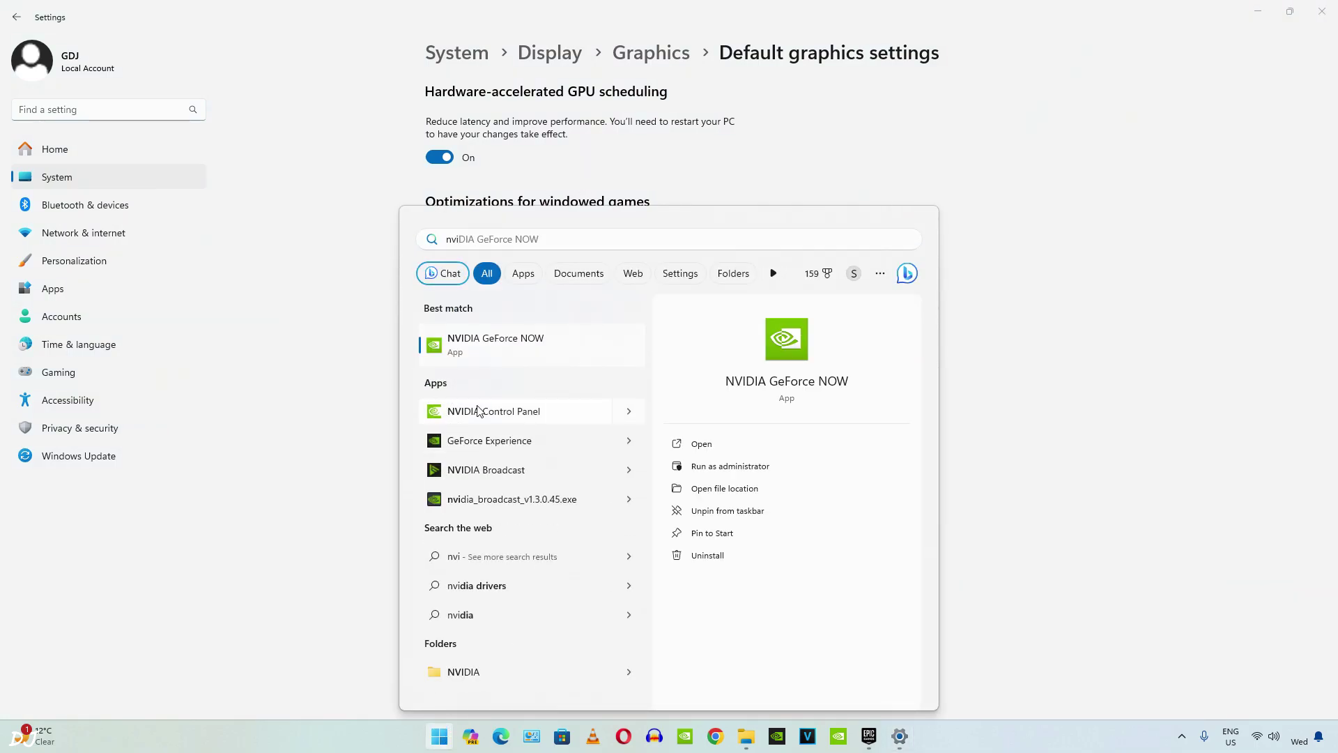
{"action": "left_click", "coordinate": [478, 411]}
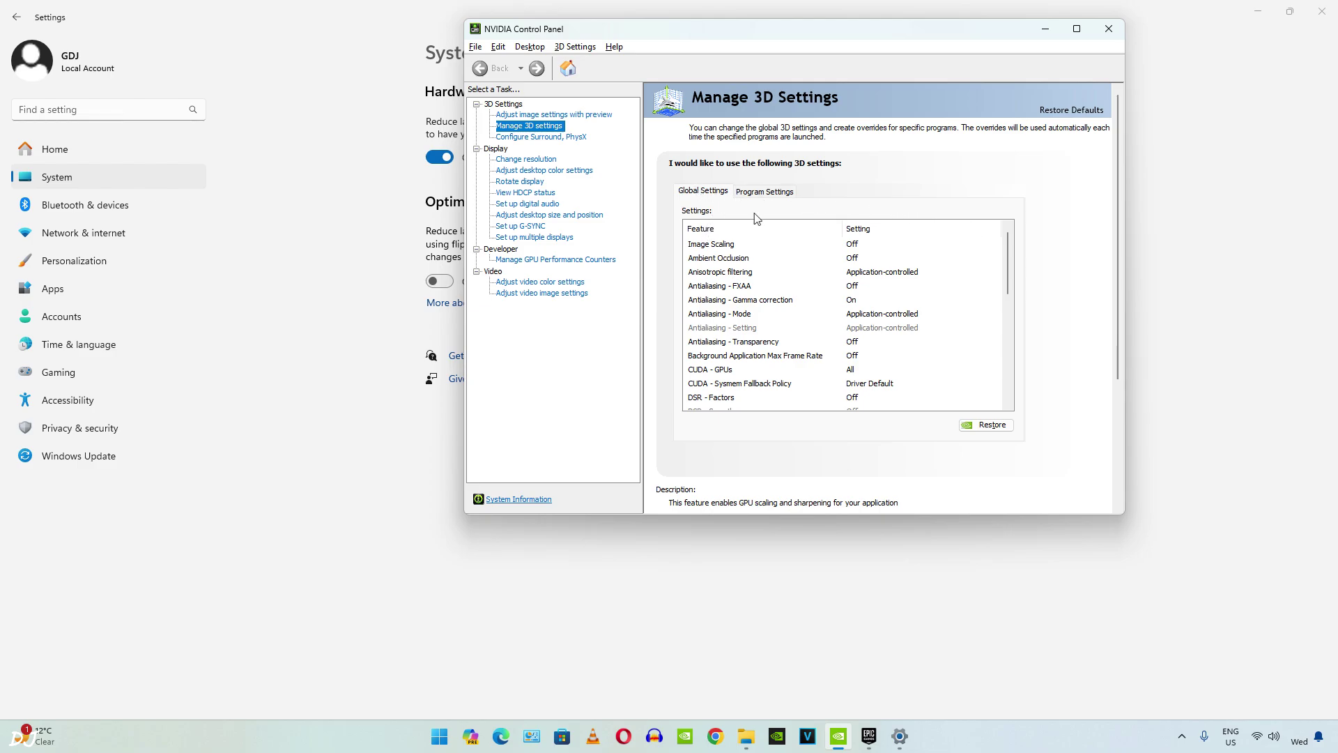
Step: Add Lords of the Fallen under Program Settings and set its Vertical sync to On
{"action": "scroll", "coordinate": [1009, 284], "scroll_direction": "down", "scroll_amount": 8}
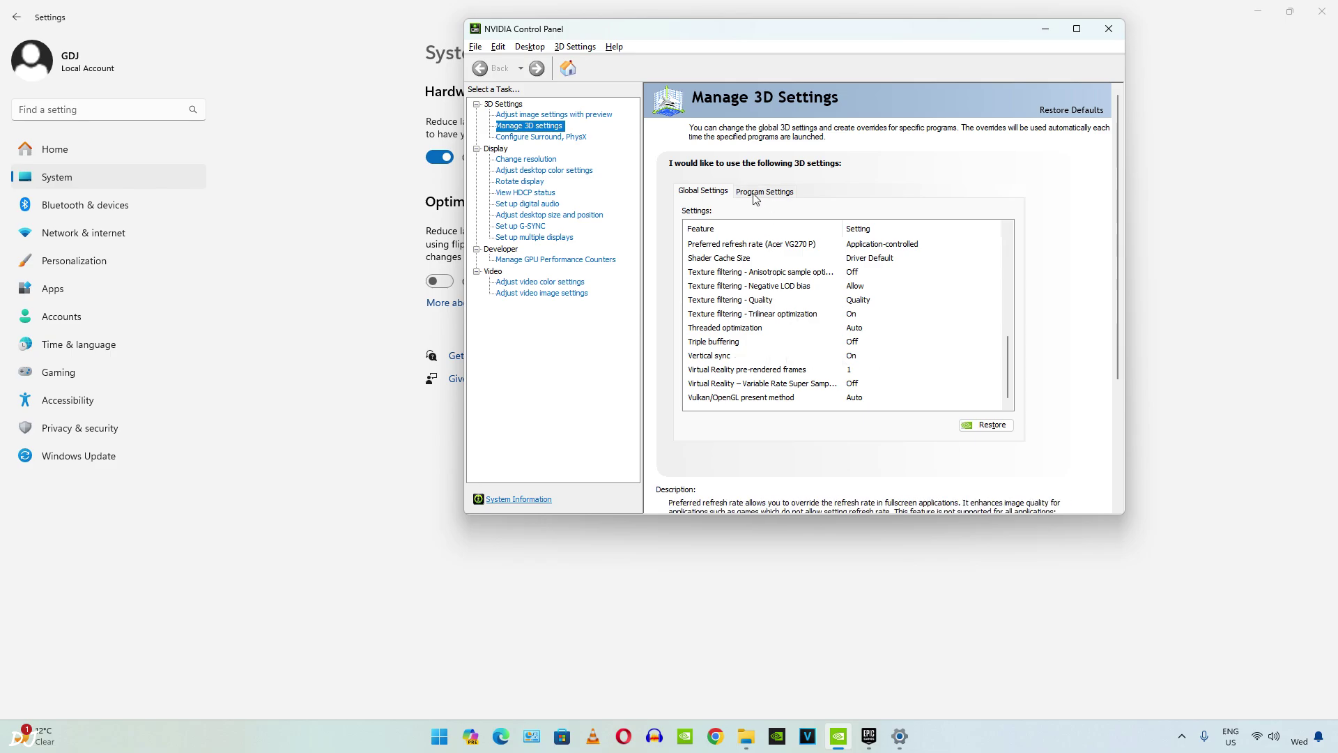
{"action": "left_click", "coordinate": [776, 195]}
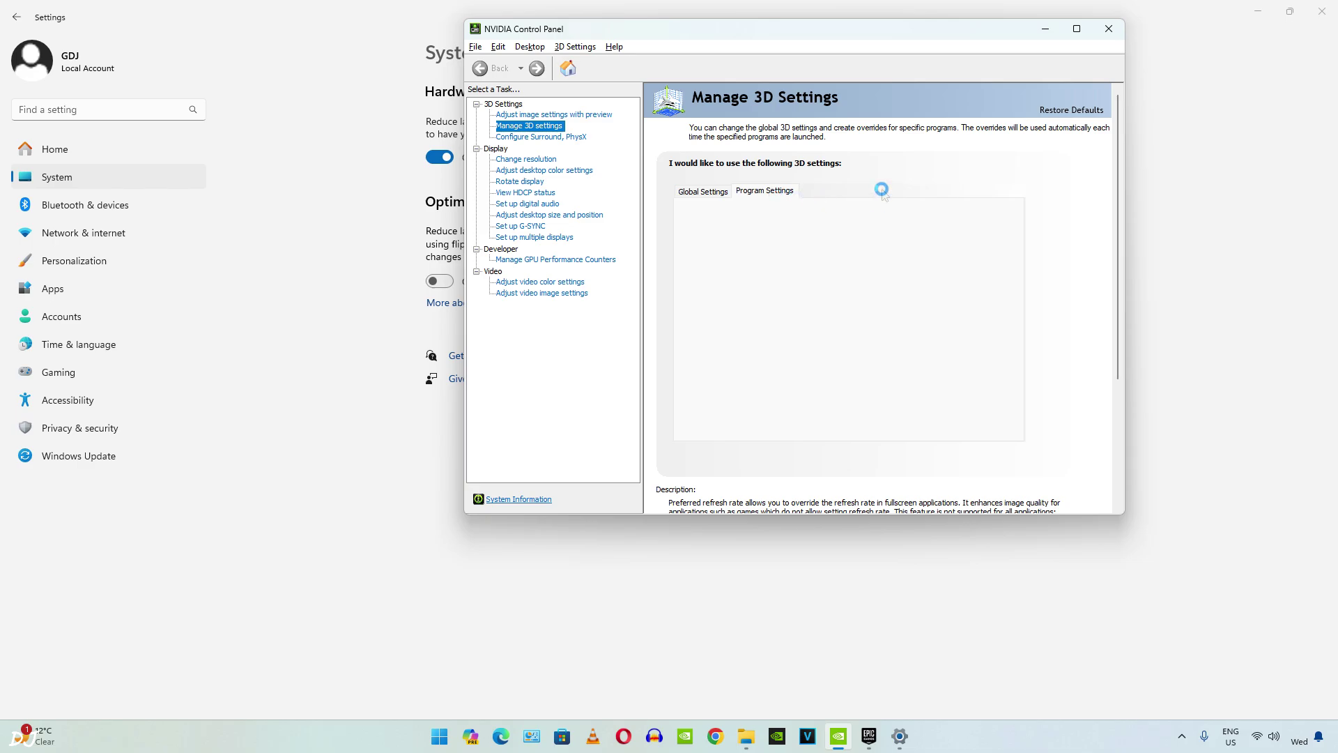
{"action": "left_click", "coordinate": [862, 229]}
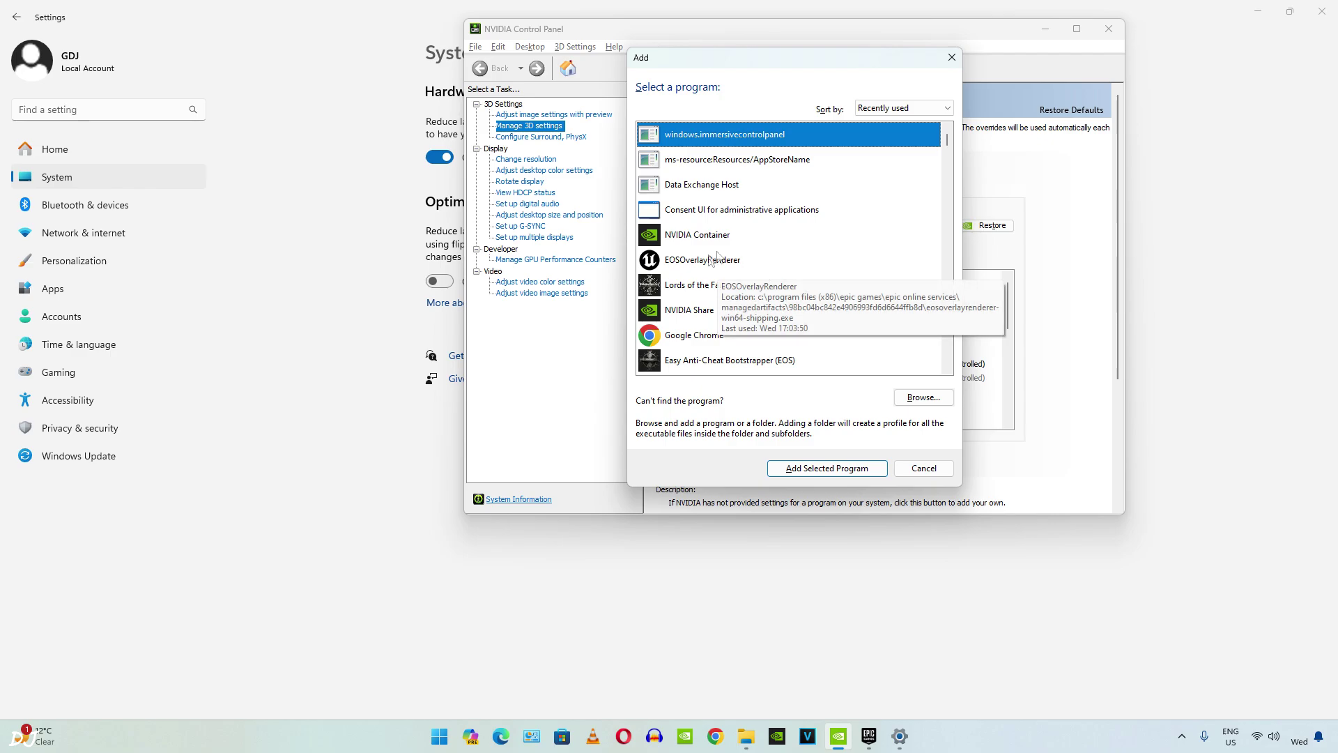
{"action": "left_click", "coordinate": [707, 287]}
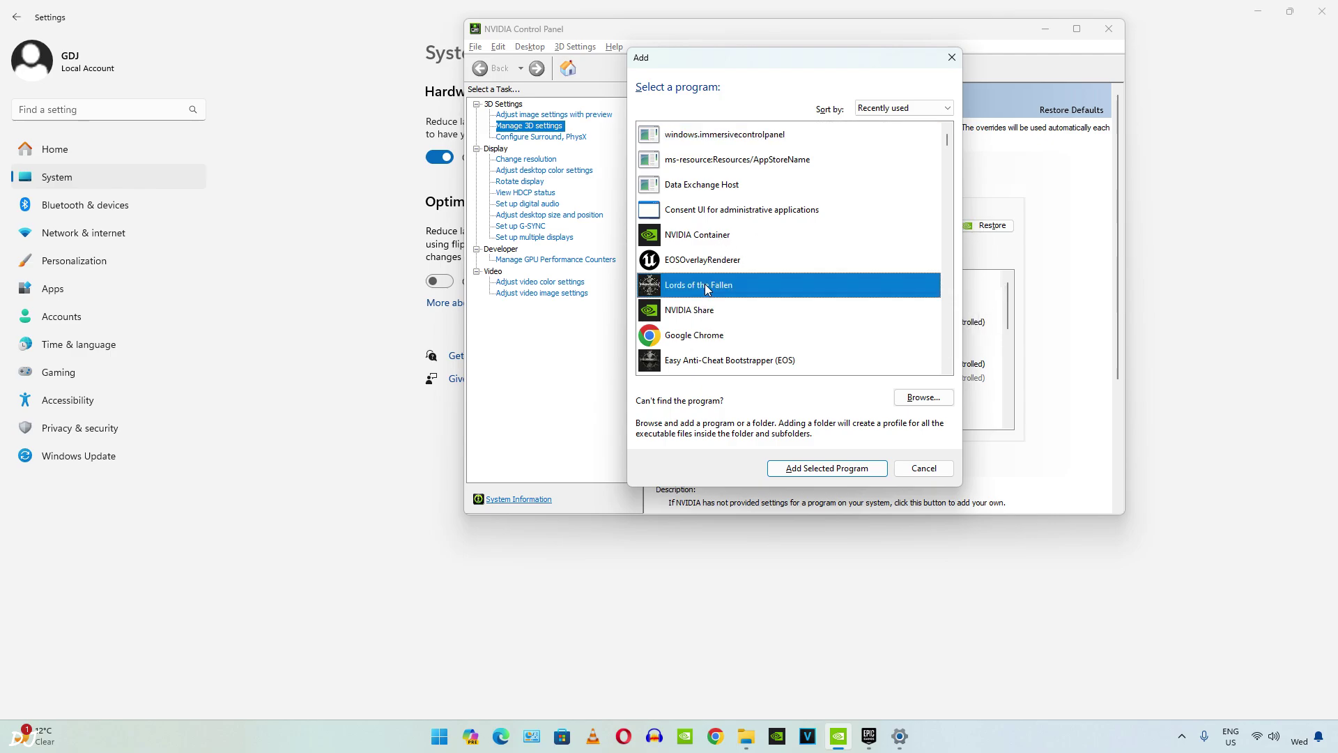
{"action": "double_click", "coordinate": [706, 287]}
{"action": "left_click_drag", "start_coordinate": [1009, 303], "coordinate": [1008, 402]}
{"action": "left_click", "coordinate": [881, 377]}
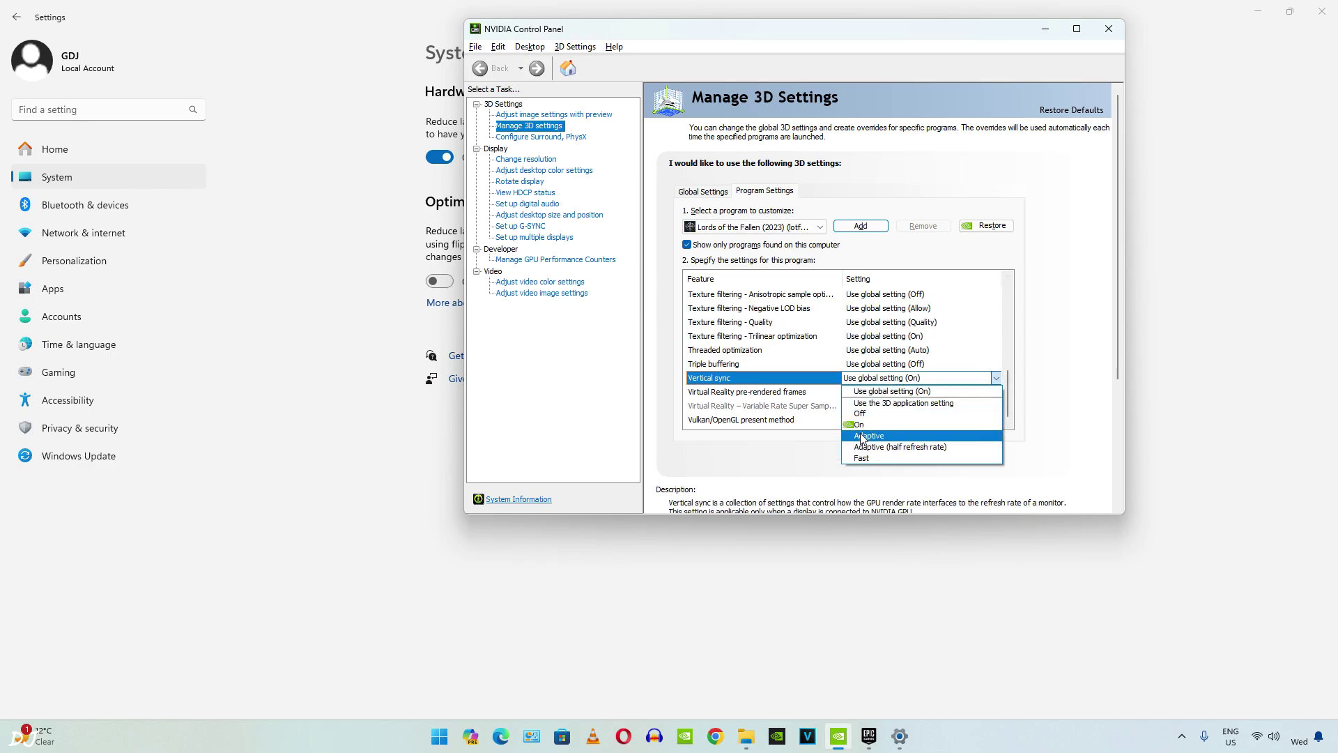
{"action": "left_click", "coordinate": [859, 424]}
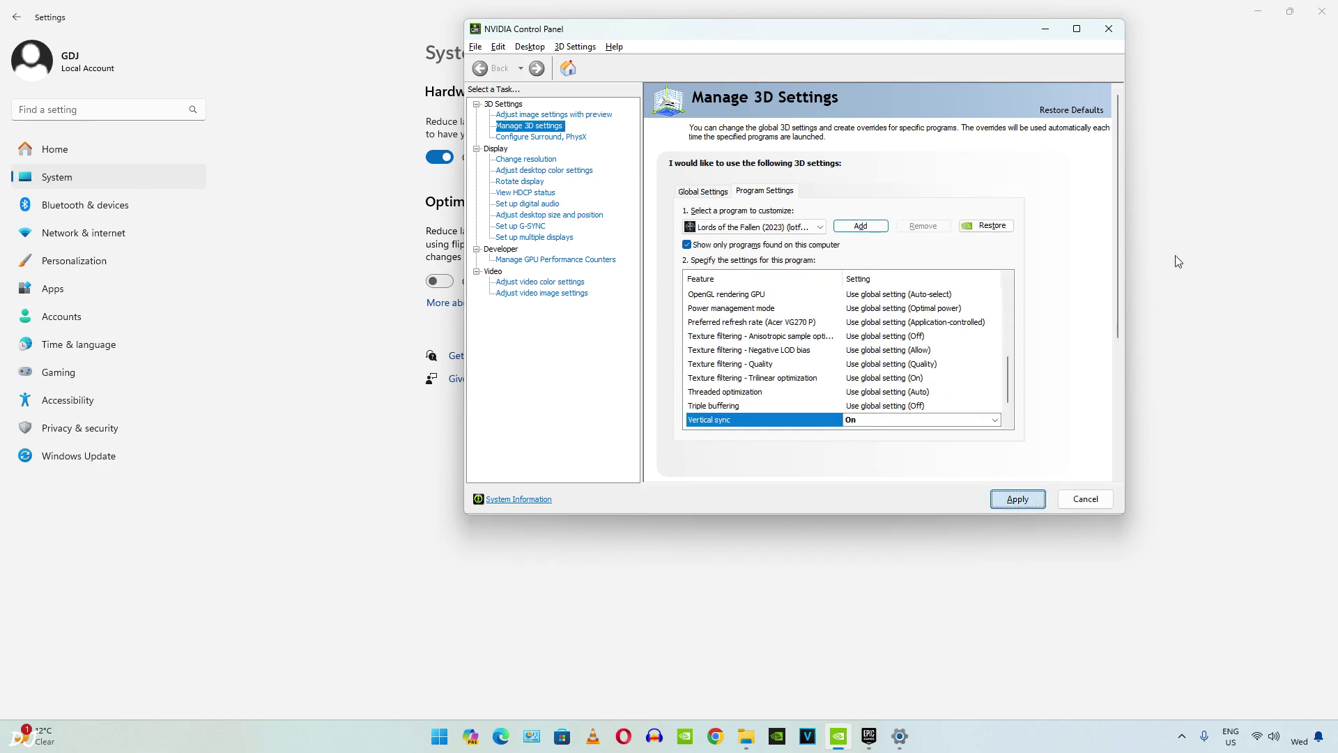
{"action": "left_click", "coordinate": [1108, 29]}
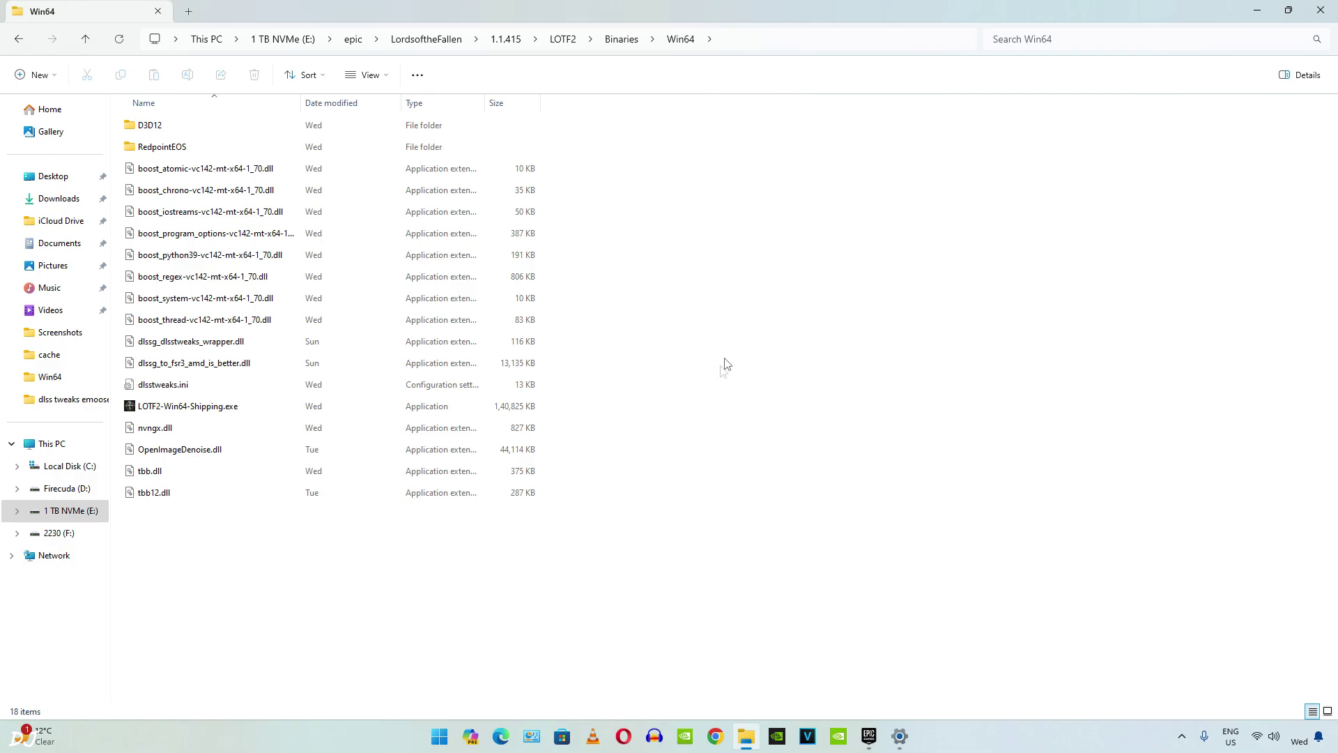
Step: Create a new text document in Win64 and check the file-extension view settings
{"action": "right_click", "coordinate": [621, 363]}
{"action": "mouse_move", "coordinate": [693, 471]}
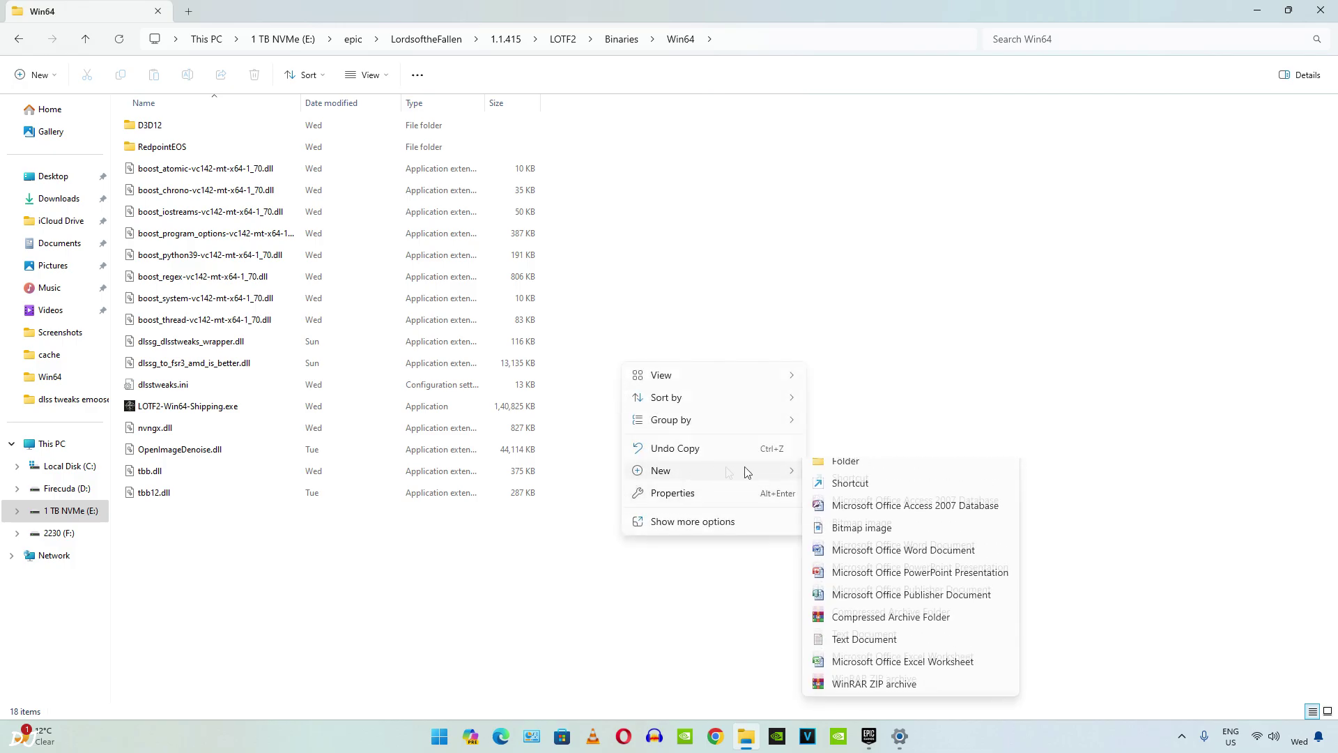
{"action": "left_click", "coordinate": [856, 655]}
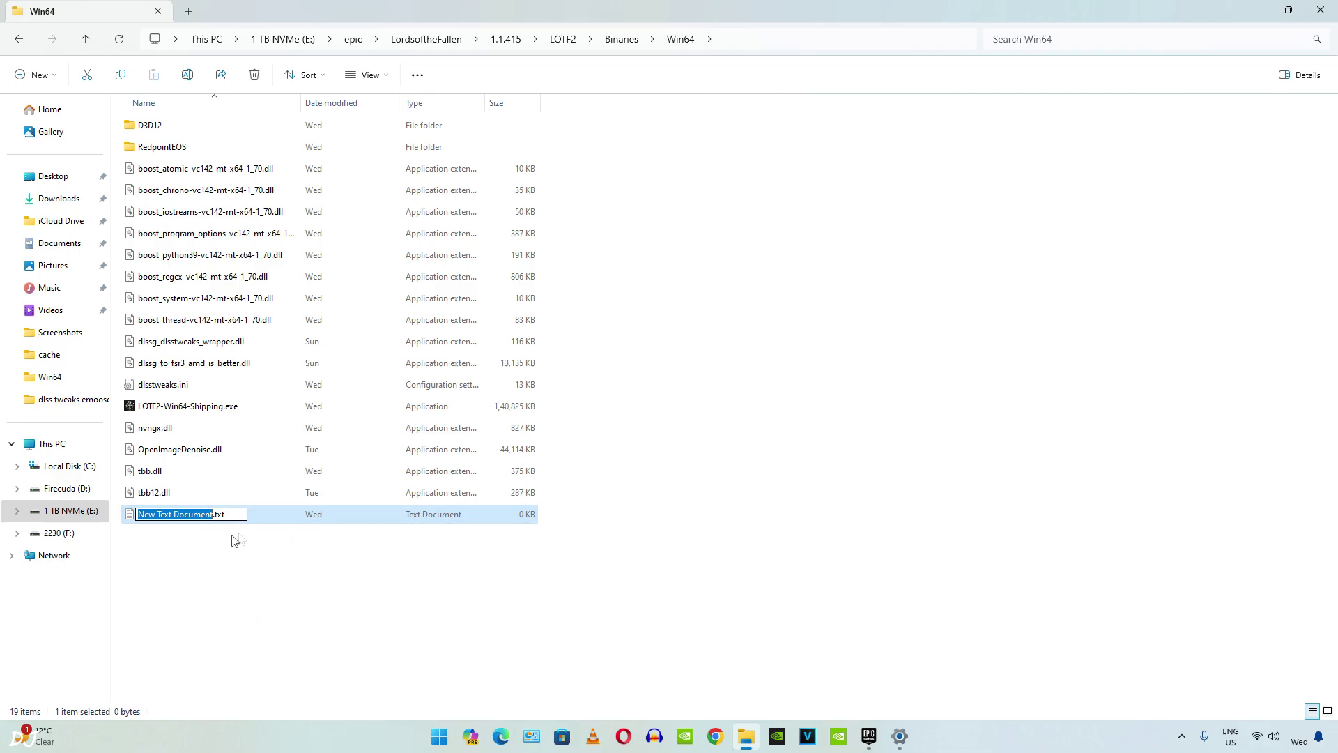
{"action": "left_click", "coordinate": [376, 76]}
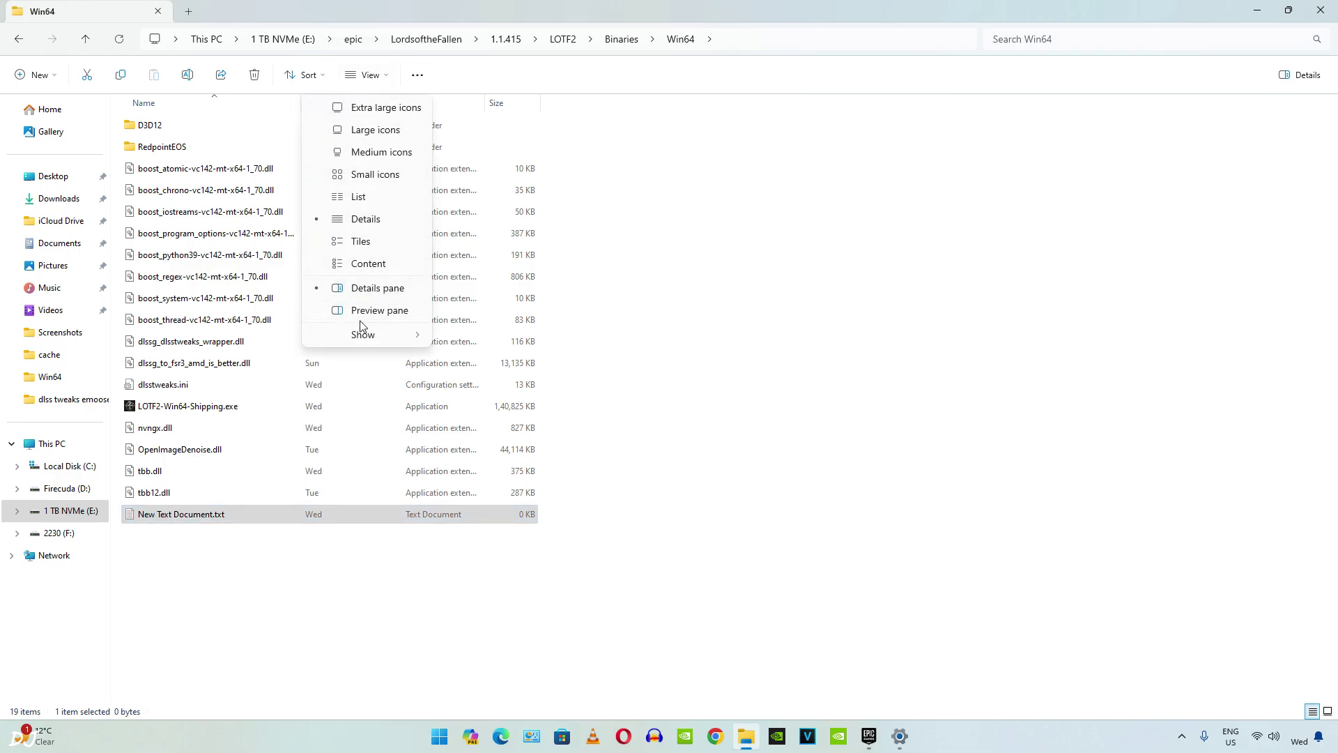
{"action": "left_click", "coordinate": [362, 333]}
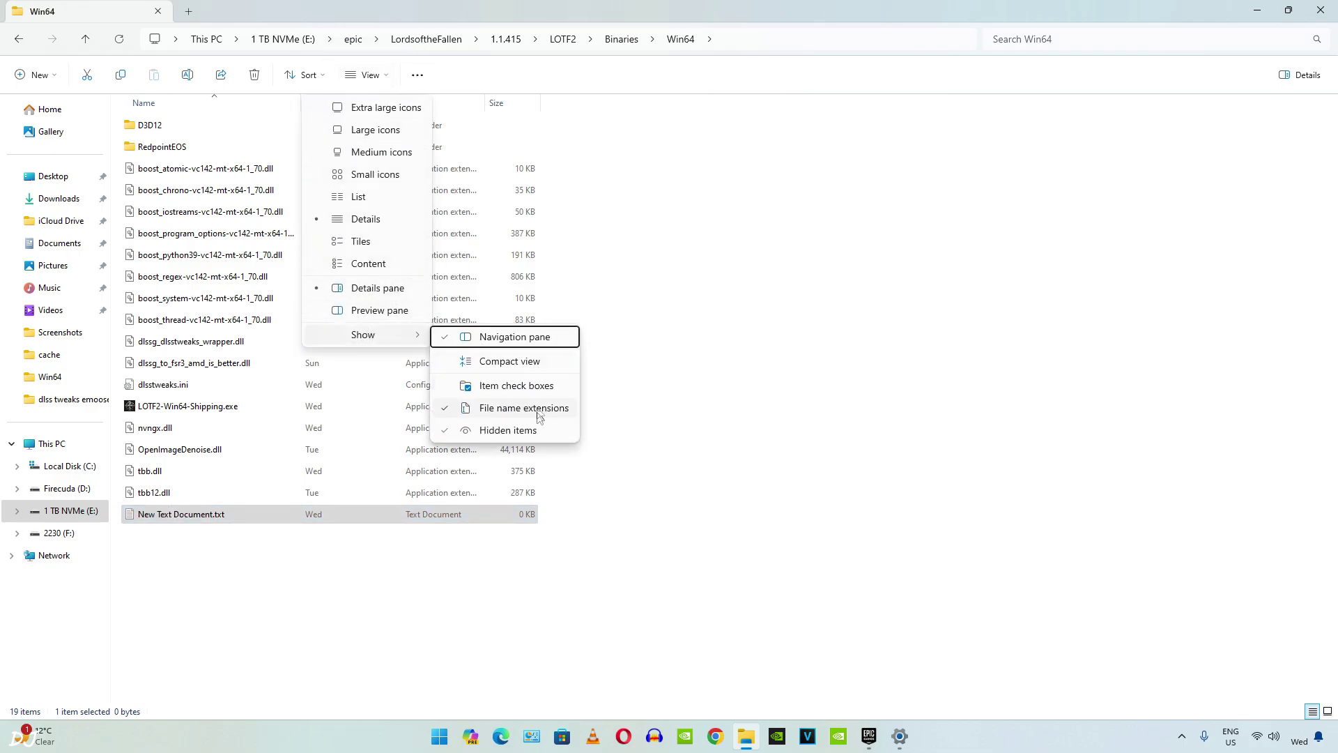
{"action": "left_click", "coordinate": [301, 573]}
Step: Rename the new document to Launch.bat, accepting the extension change
{"action": "right_click", "coordinate": [218, 515]}
{"action": "left_click", "coordinate": [268, 504]}
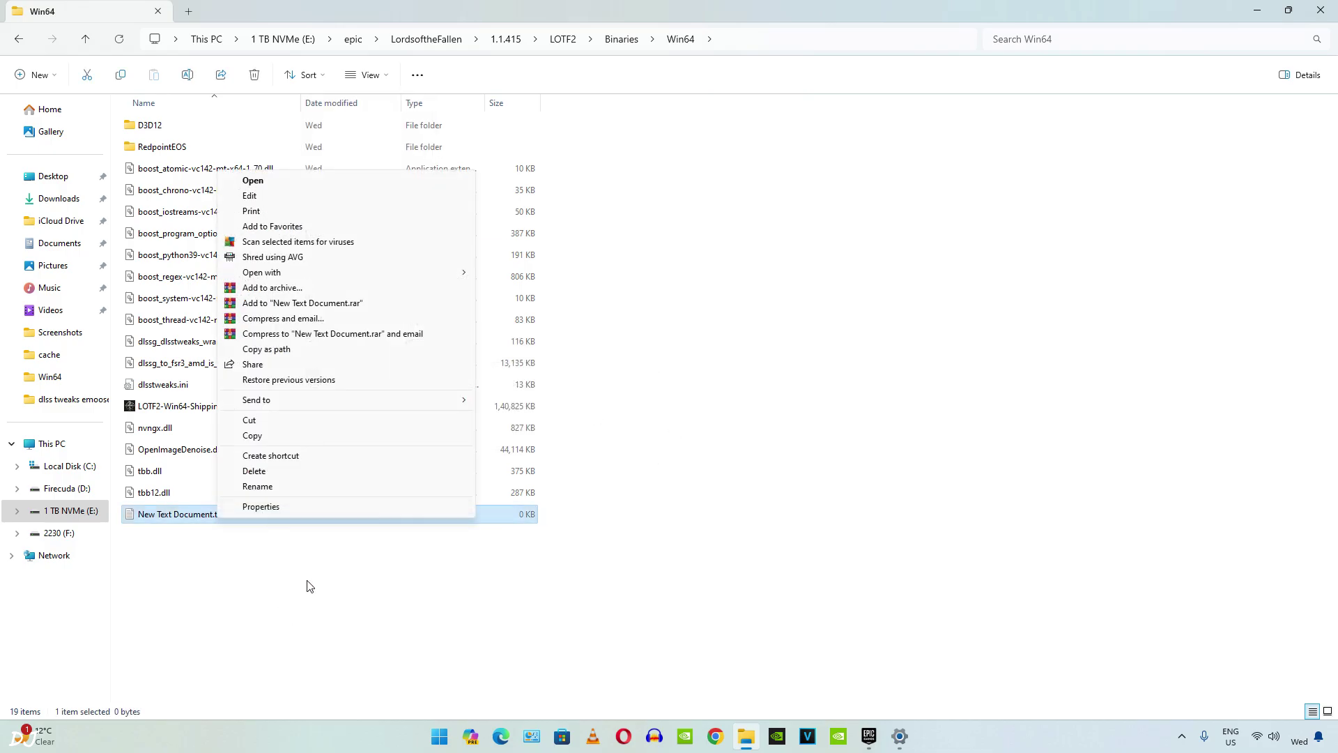
{"action": "left_click", "coordinate": [283, 486]}
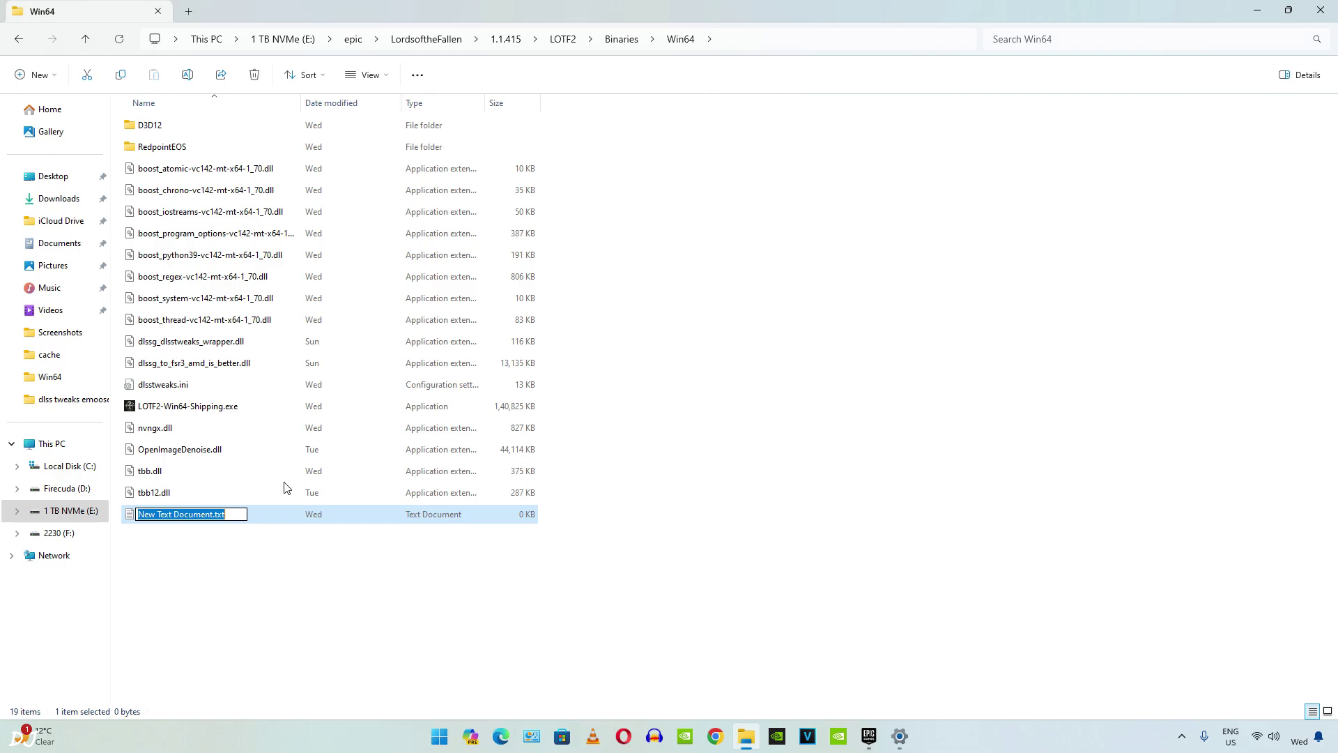
{"action": "type", "text": "Launch.bat"}
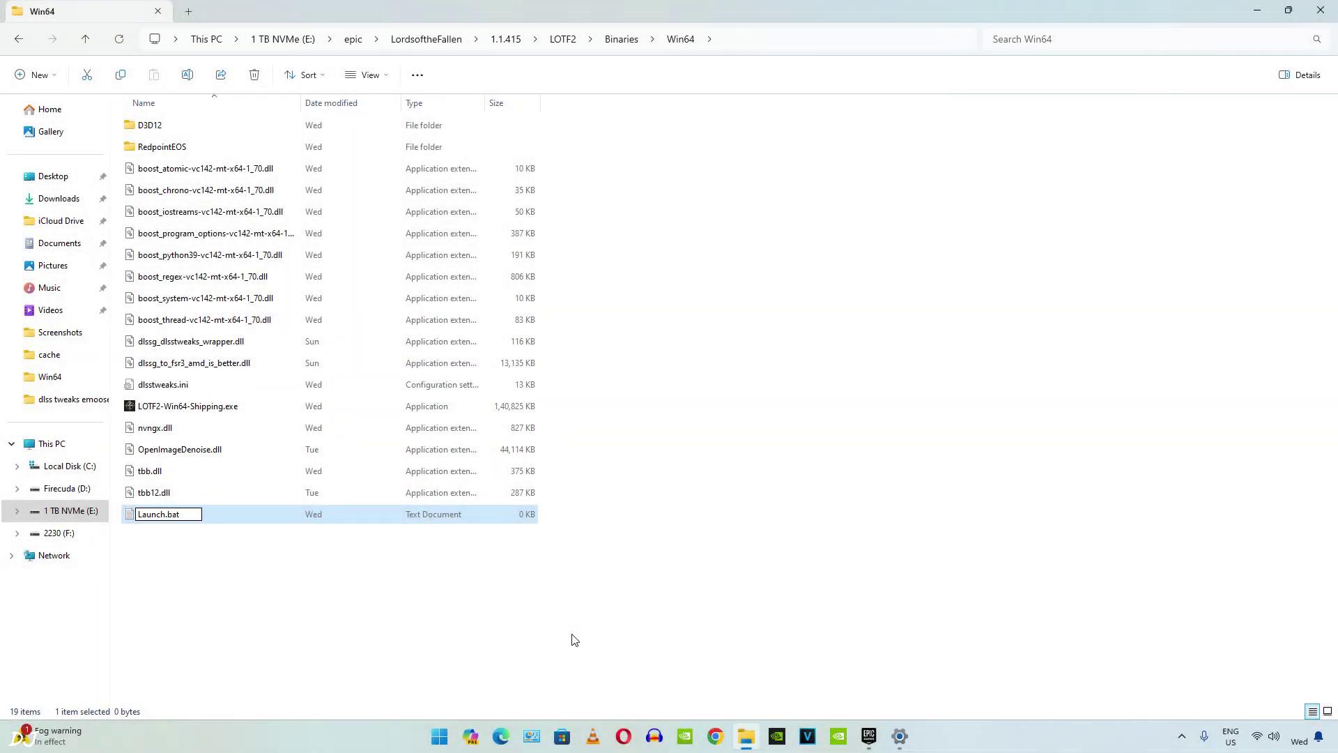
{"action": "key", "text": "Return"}
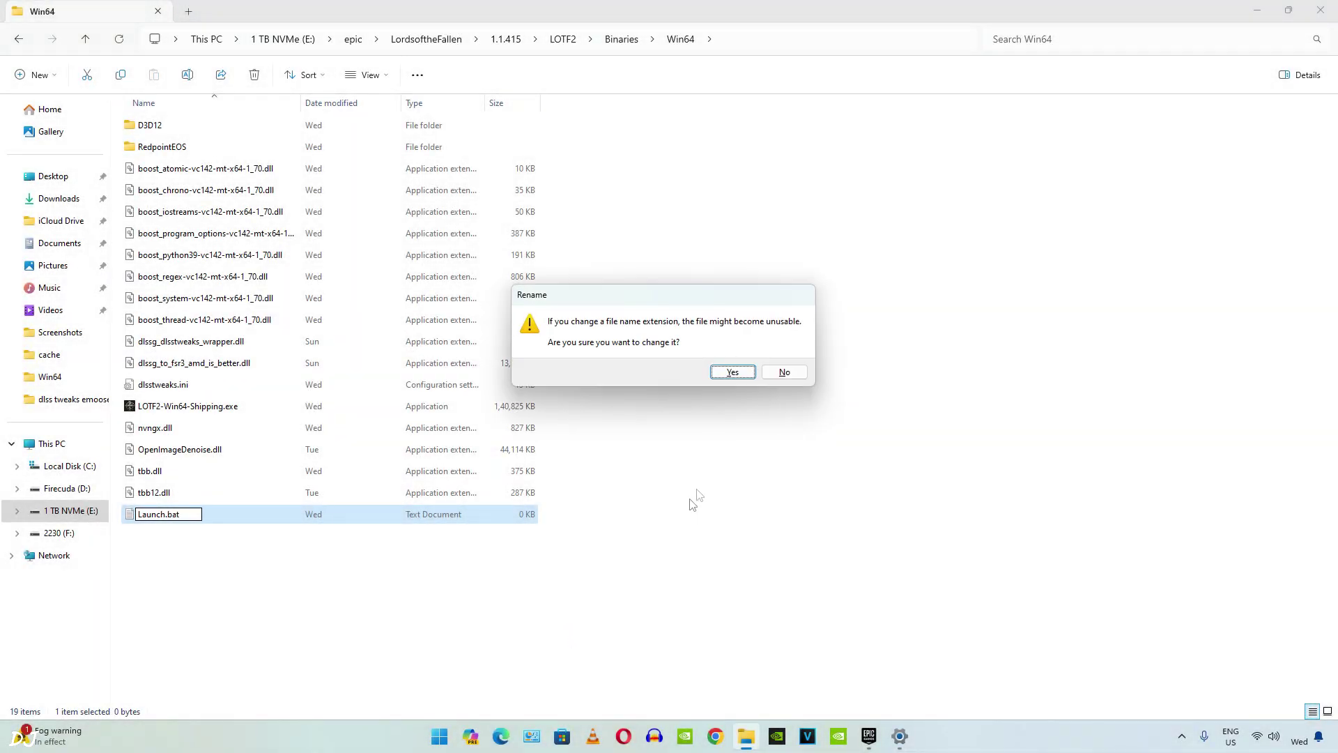
{"action": "left_click", "coordinate": [731, 372]}
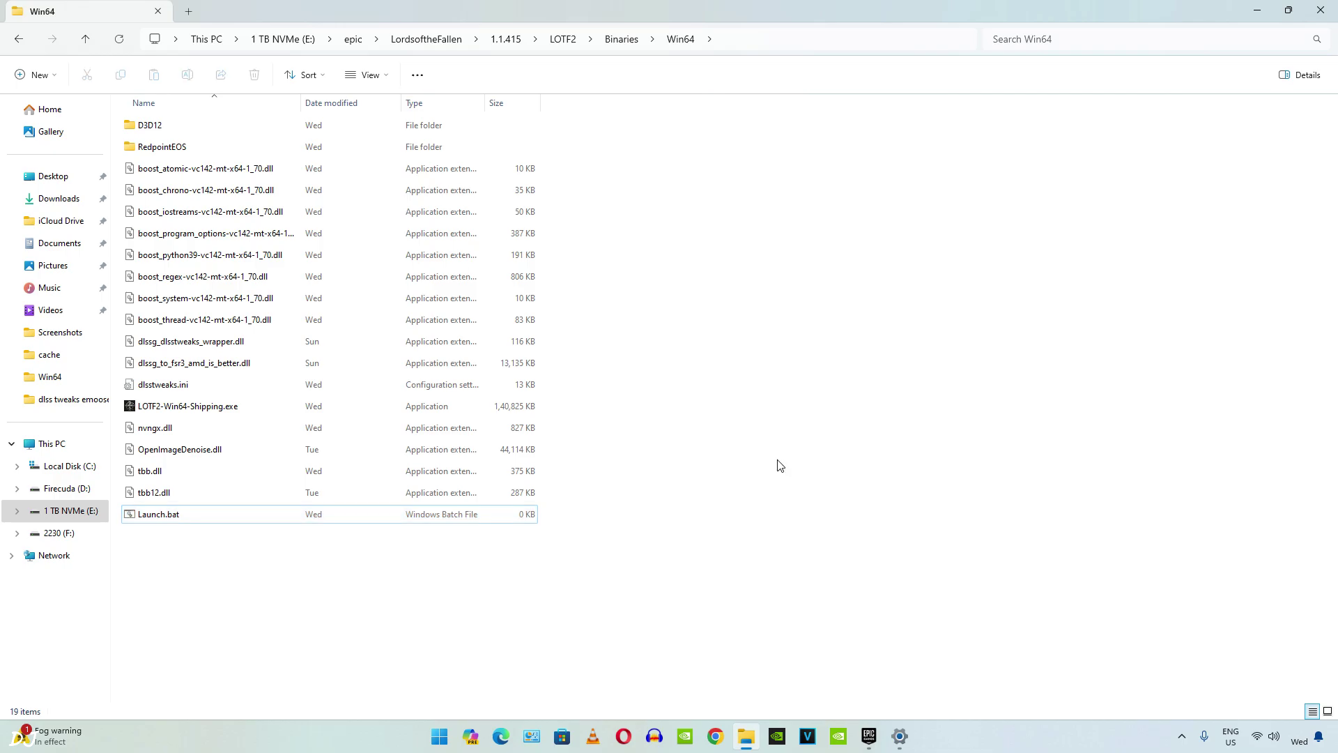
Step: Open Launch.bat for editing in Notepad
{"action": "right_click", "coordinate": [150, 516]}
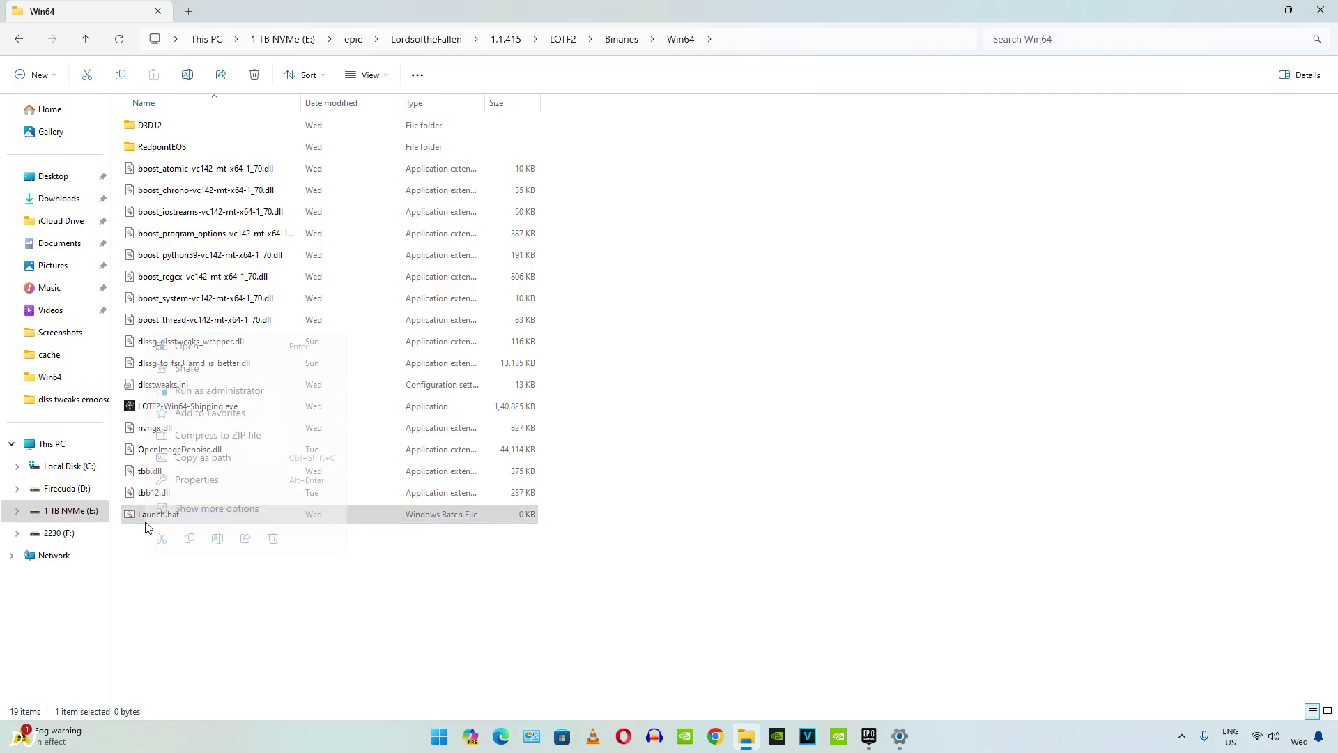
{"action": "left_click", "coordinate": [174, 511]}
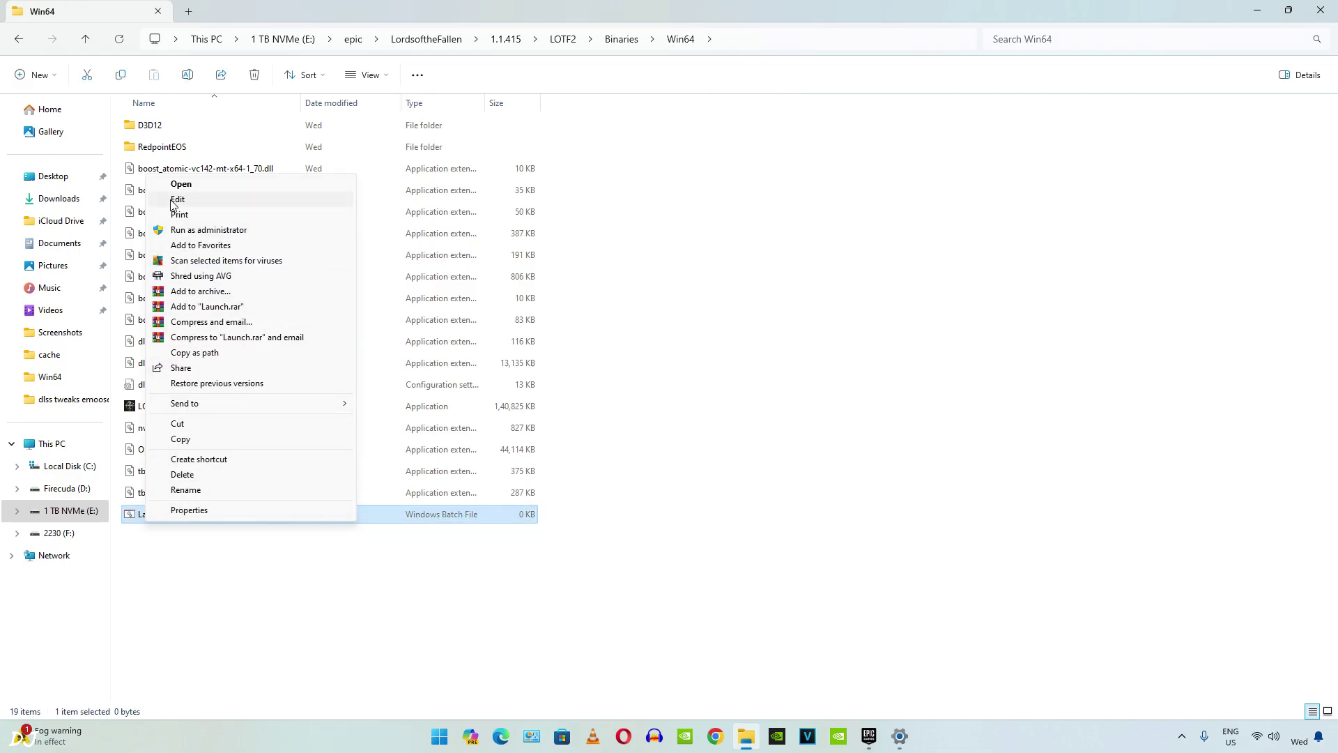
{"action": "left_click", "coordinate": [180, 199]}
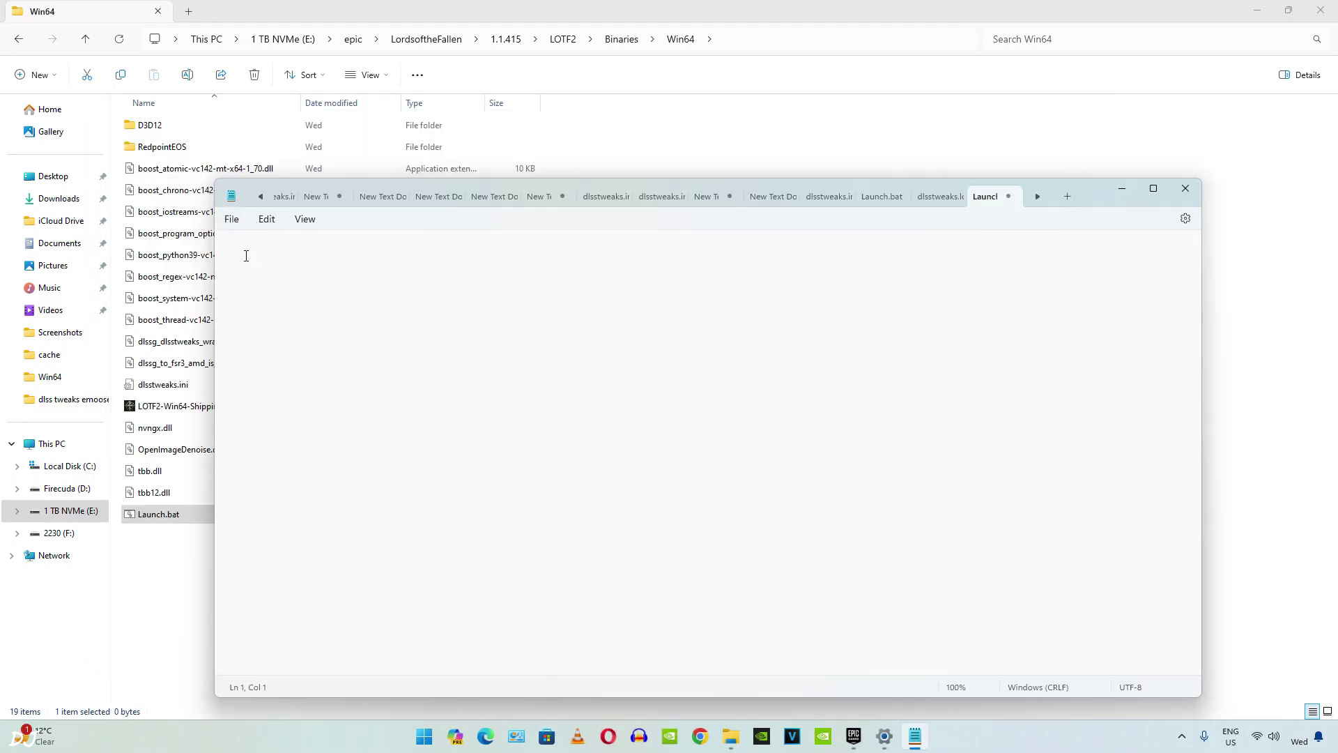
Step: Paste the SteamAppId/SteamGameId 1501750 and 'start LOTF2-Win64-Shipping.exe -DLSSFG' lines into Launch.bat, then save and close
{"action": "type", "text": "set SteamAppId=1501750 set SteamGameId=1501750 start LOTF2-Win64-Shipping.exe -DLSSFG"}
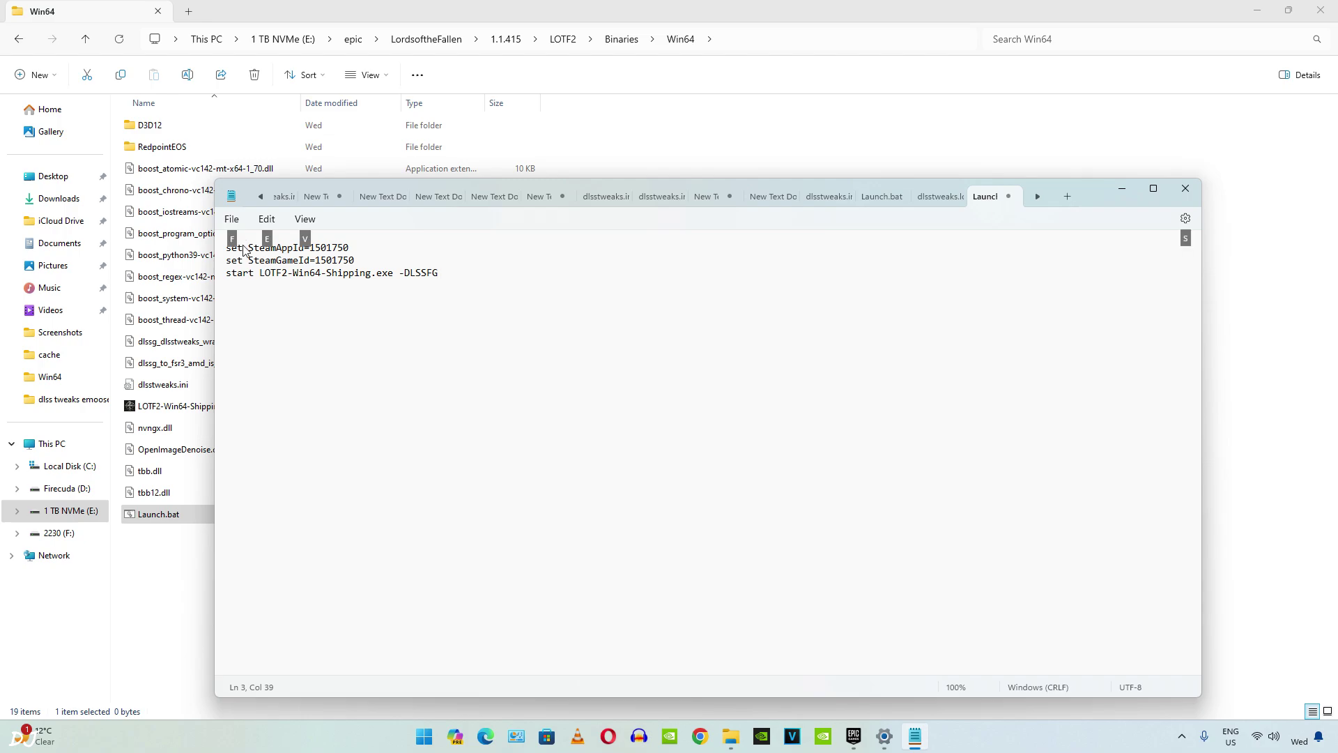
{"action": "left_click", "coordinate": [231, 219]}
{"action": "left_click", "coordinate": [250, 315]}
{"action": "left_click", "coordinate": [1182, 189]}
{"action": "left_click_drag", "start_coordinate": [851, 488], "coordinate": [760, 546]}
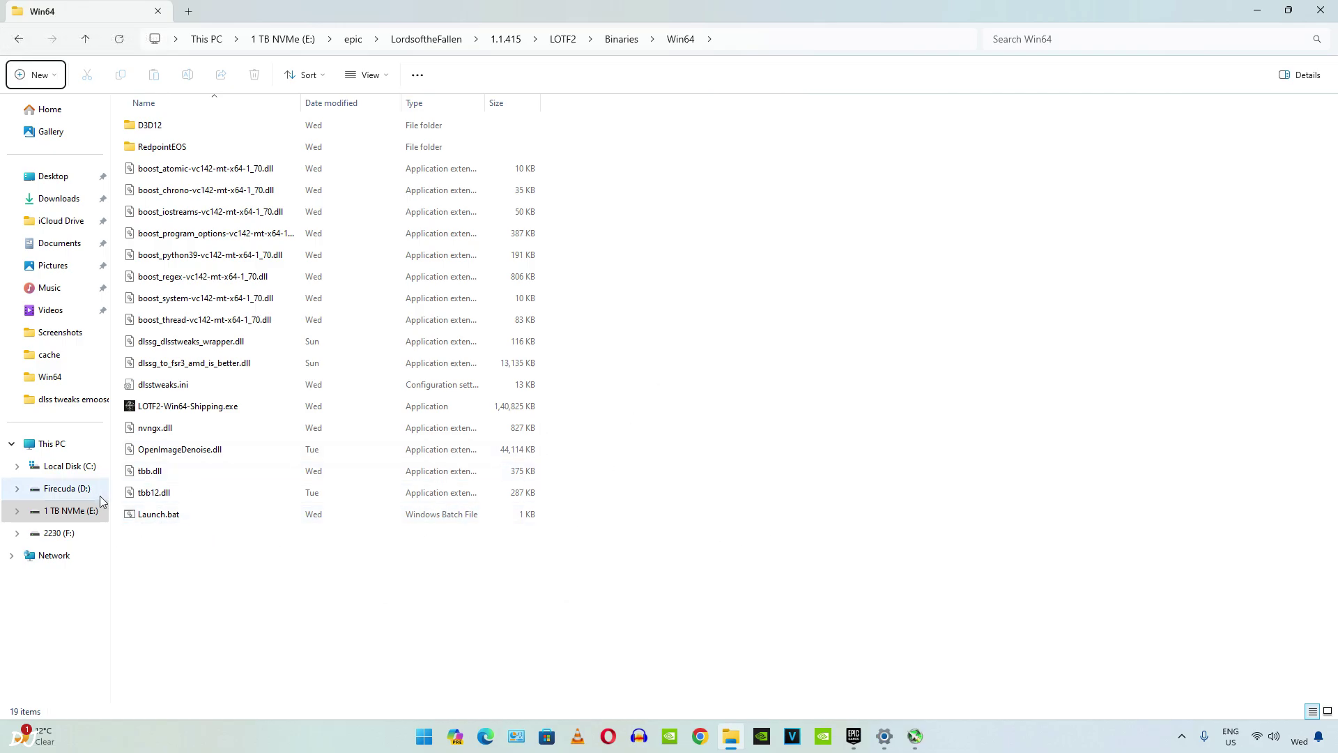
Step: Select Launch.bat in the Win64 folder to launch Lords of the Fallen
{"action": "left_click", "coordinate": [160, 520]}
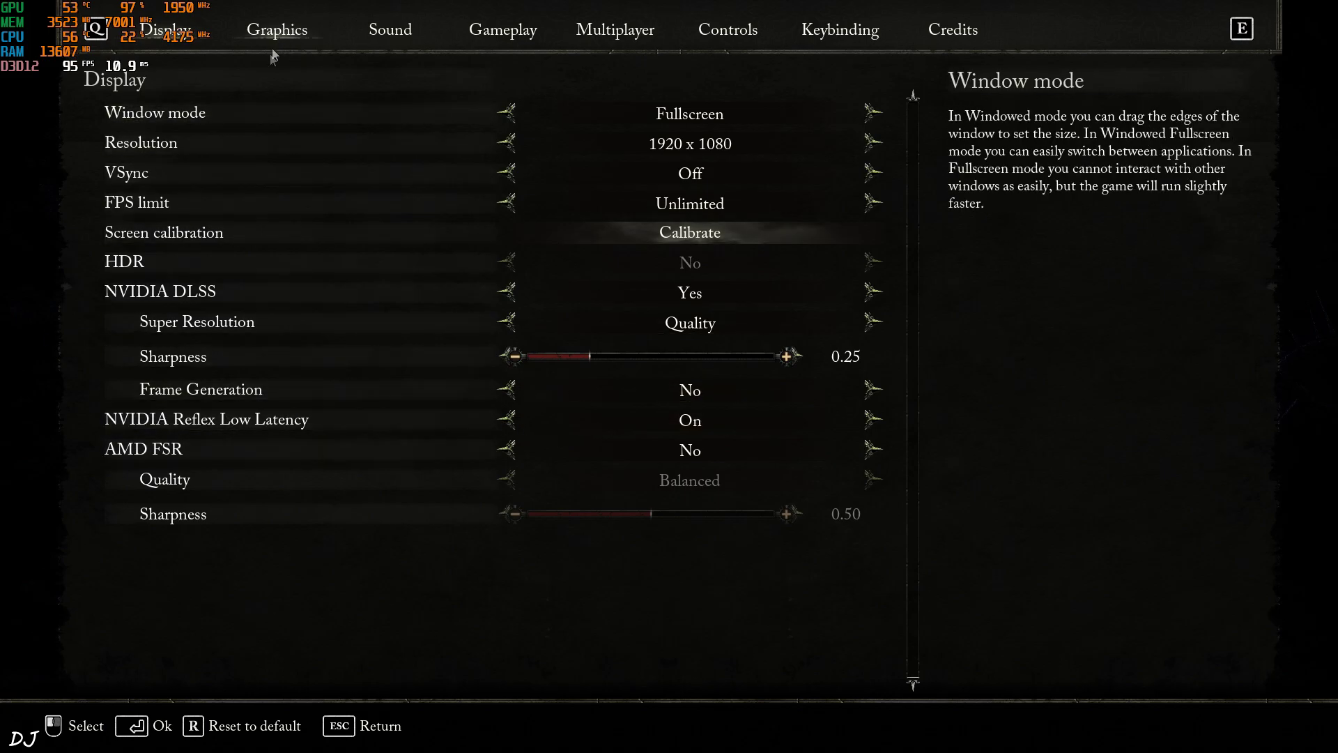
Step: Review the Graphics settings page, then move on to the Multiplayer settings page
{"action": "left_click", "coordinate": [260, 31]}
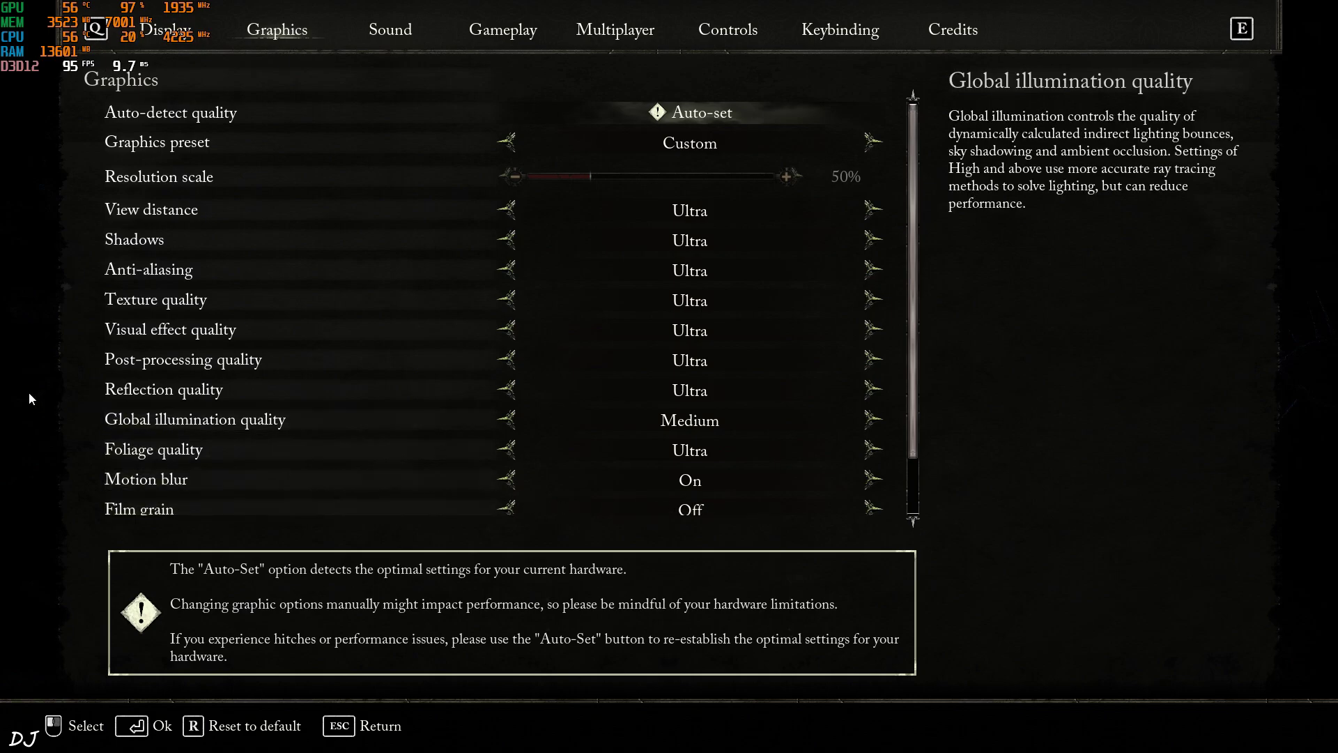
{"action": "scroll", "coordinate": [220, 378], "scroll_direction": "down", "scroll_amount": 2}
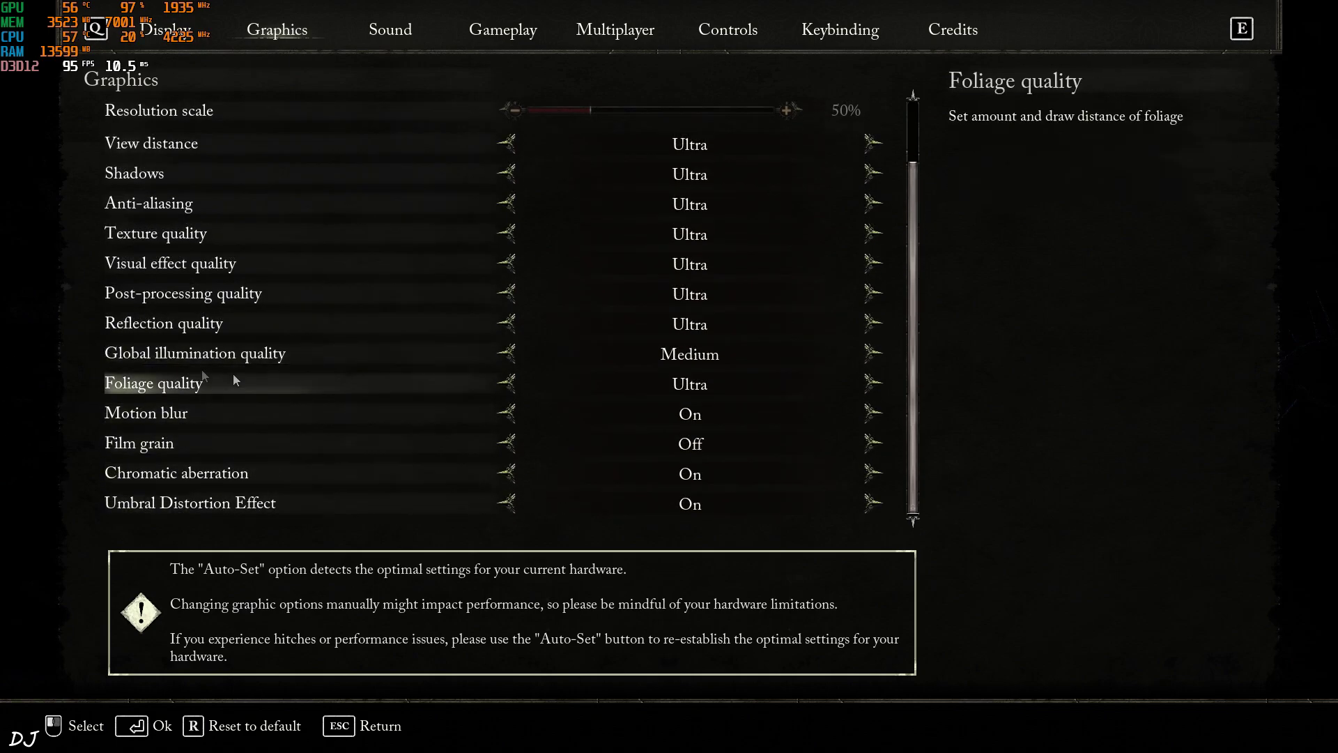
{"action": "left_click", "coordinate": [585, 33]}
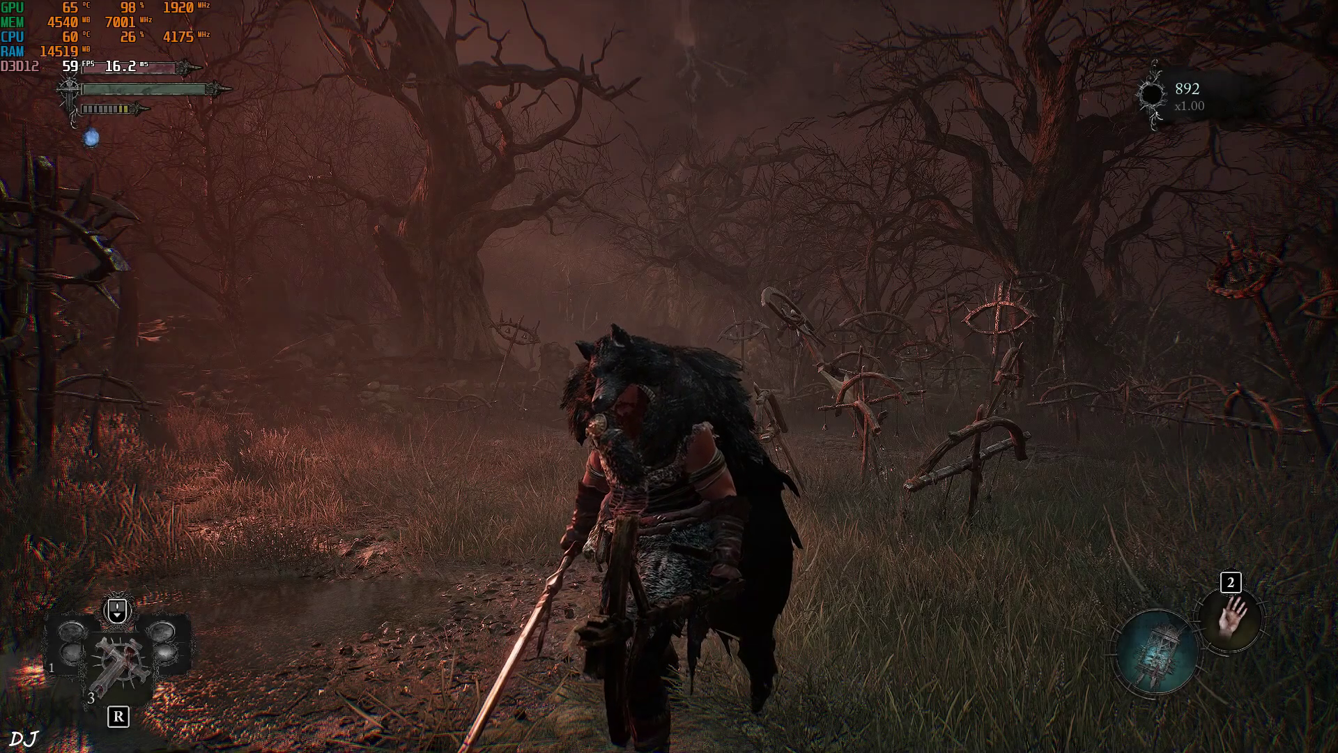
Step: Equip the crossbow-like weapon with key 3 and run forward toward the spiked eye structures
{"action": "key", "text": "3"}
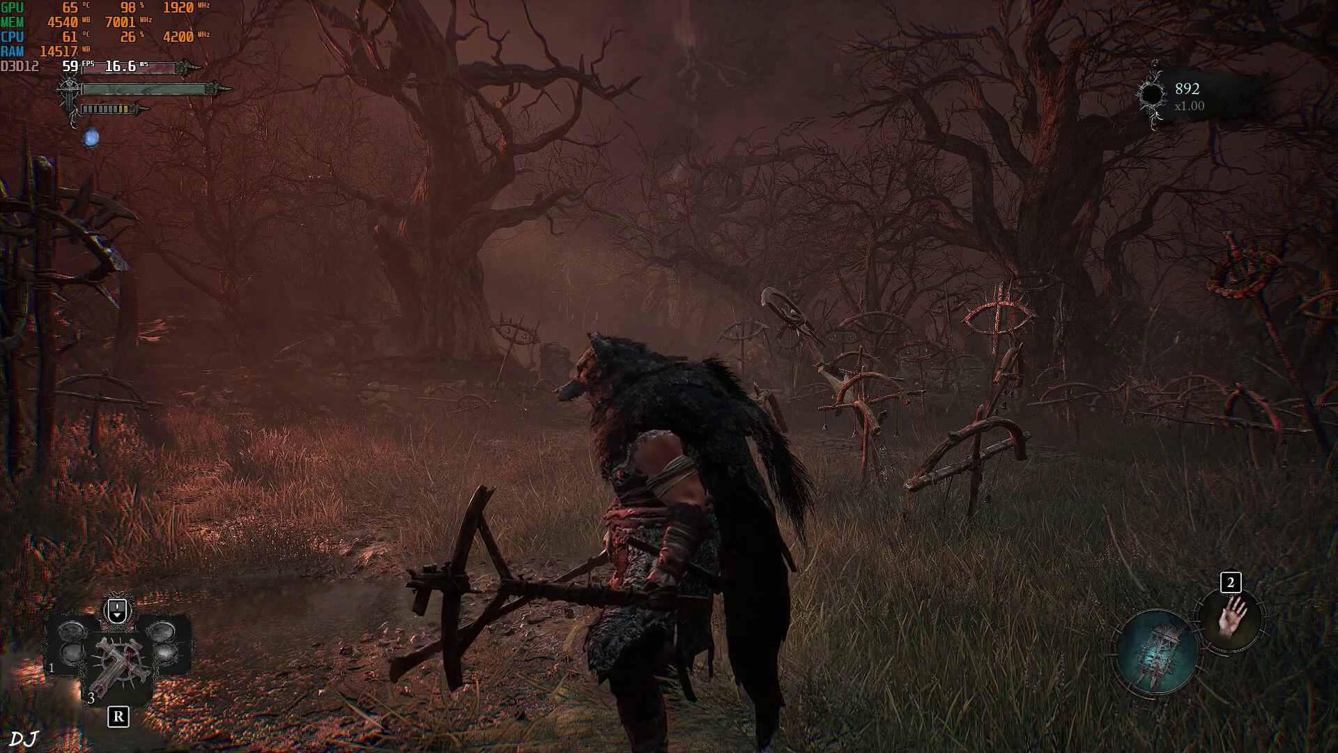
{"action": "key", "text": "w"}
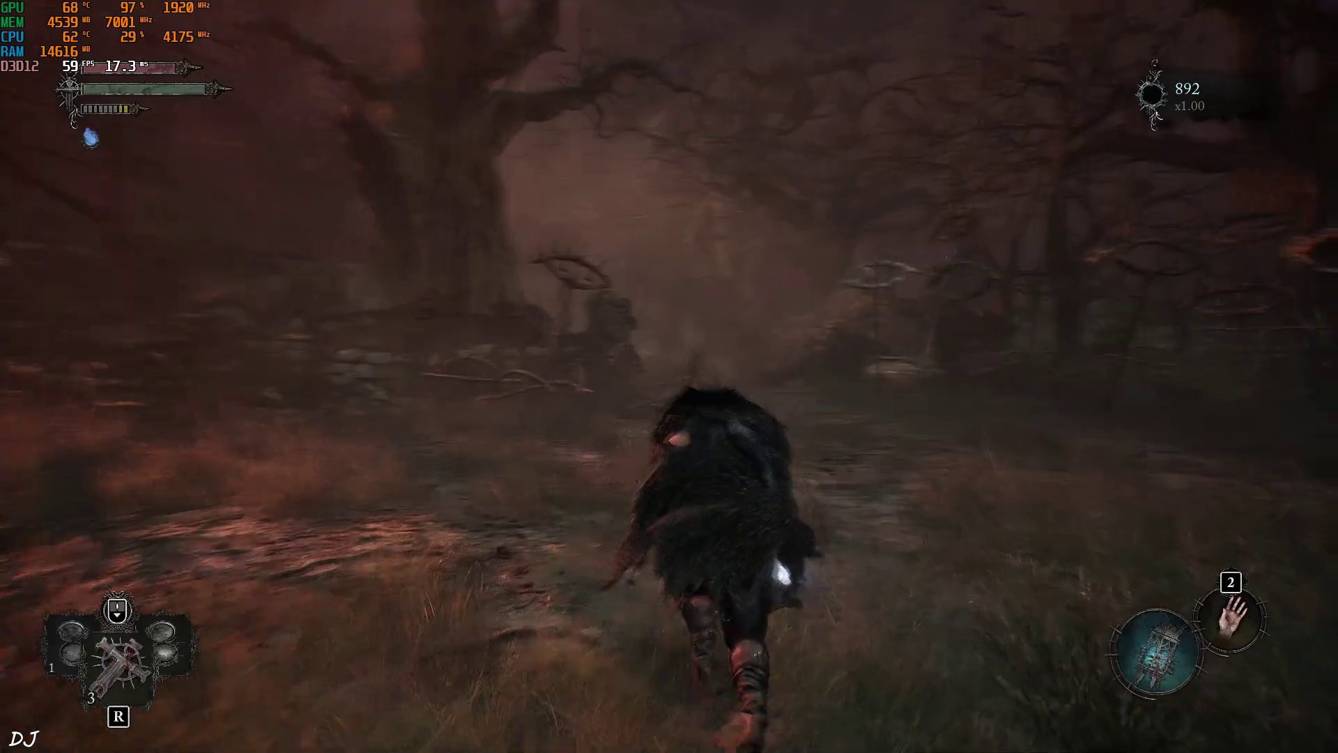
{"action": "key", "text": "w"}
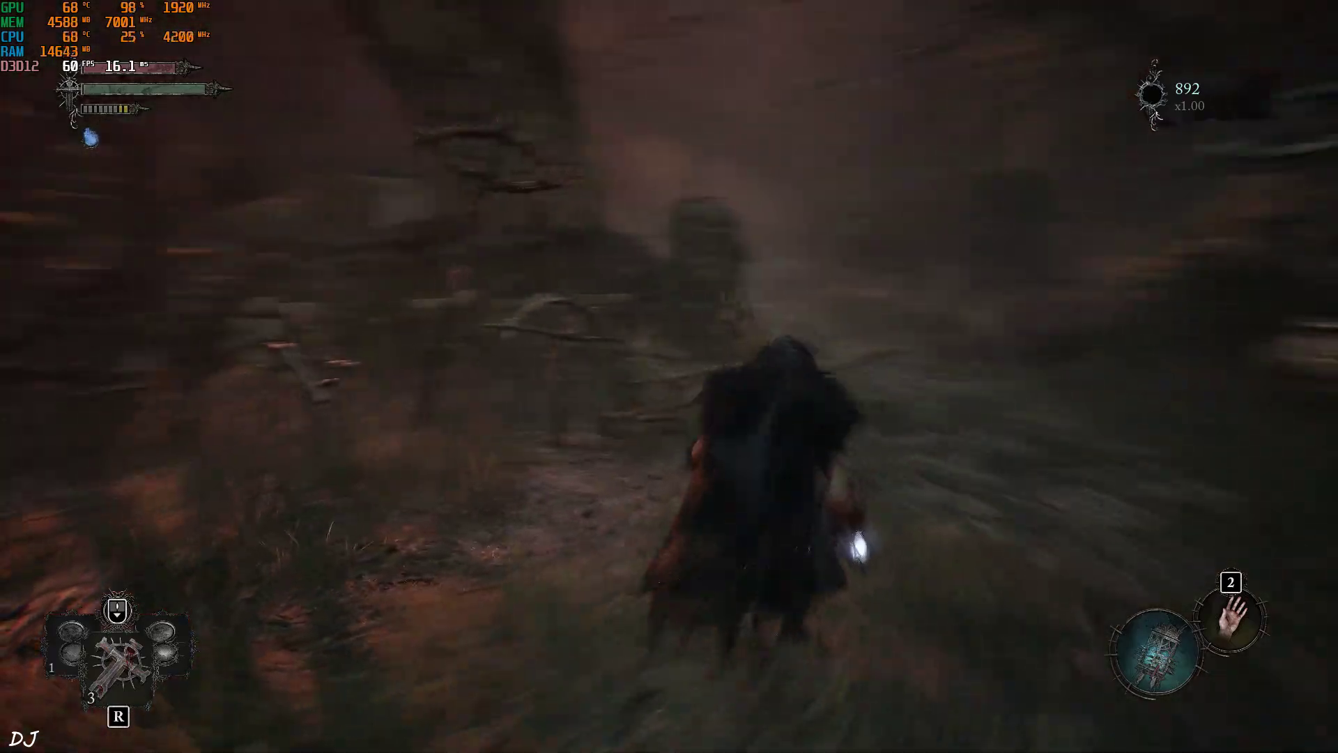
{"action": "key", "text": "w"}
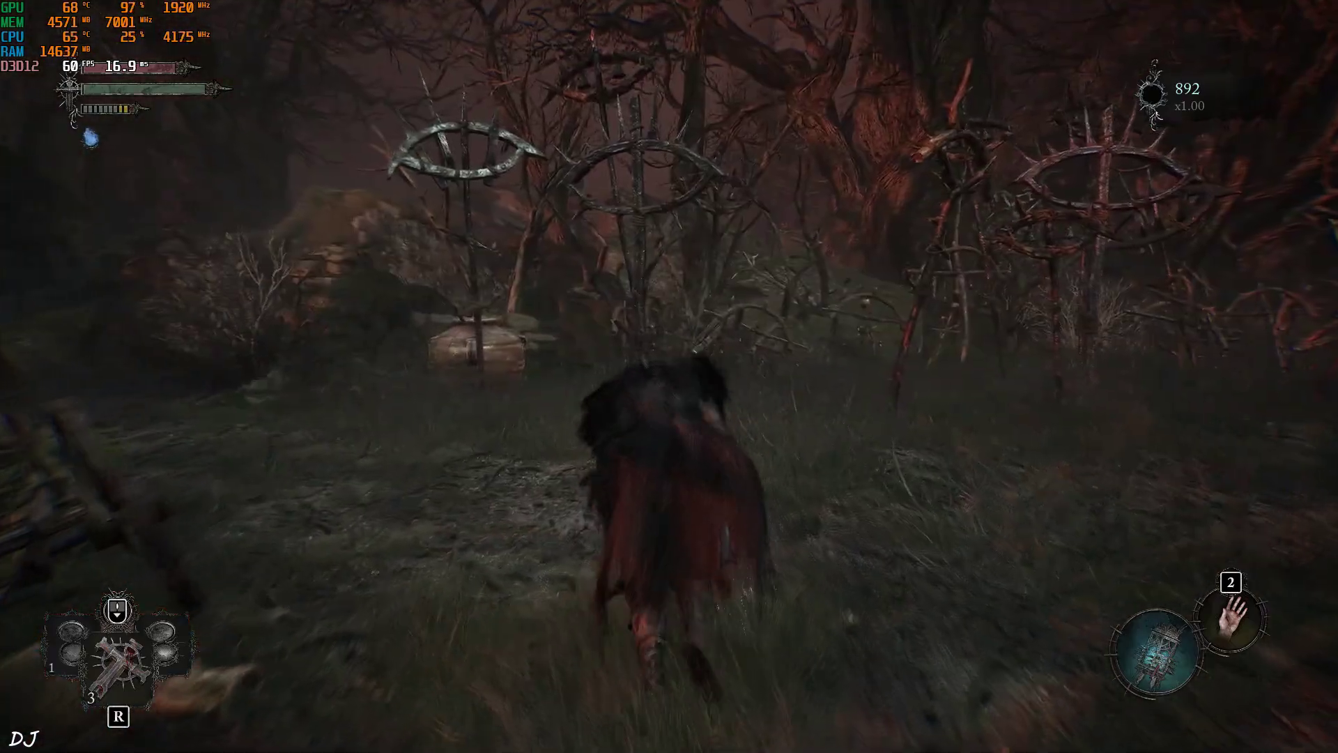